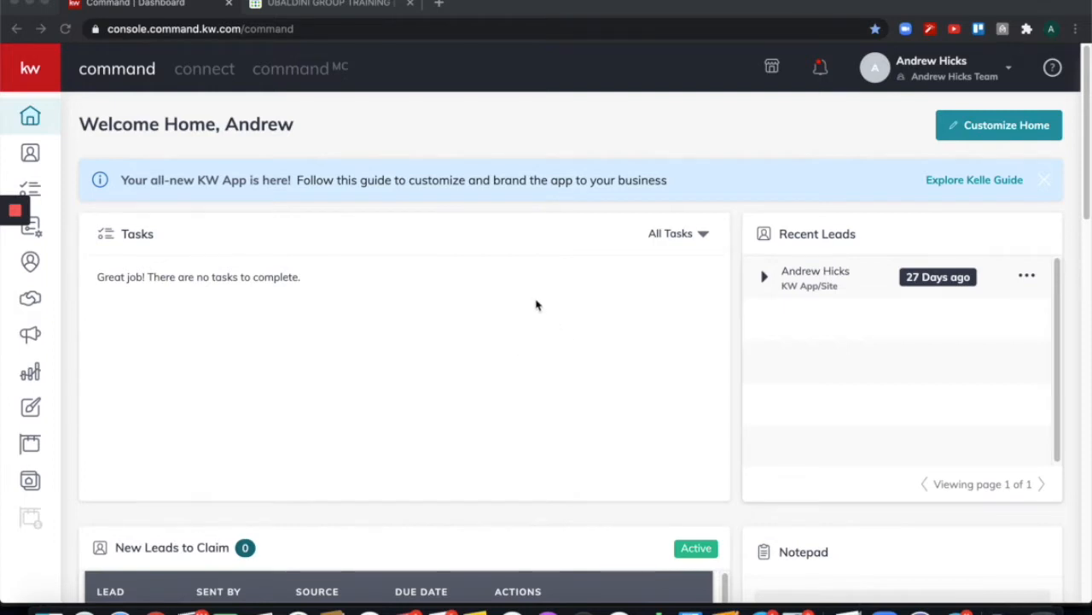
Open the under-contract listing in Inspections ($30,000, closing Oct 31, 2020) from Opportunities.
left_click(37, 73)
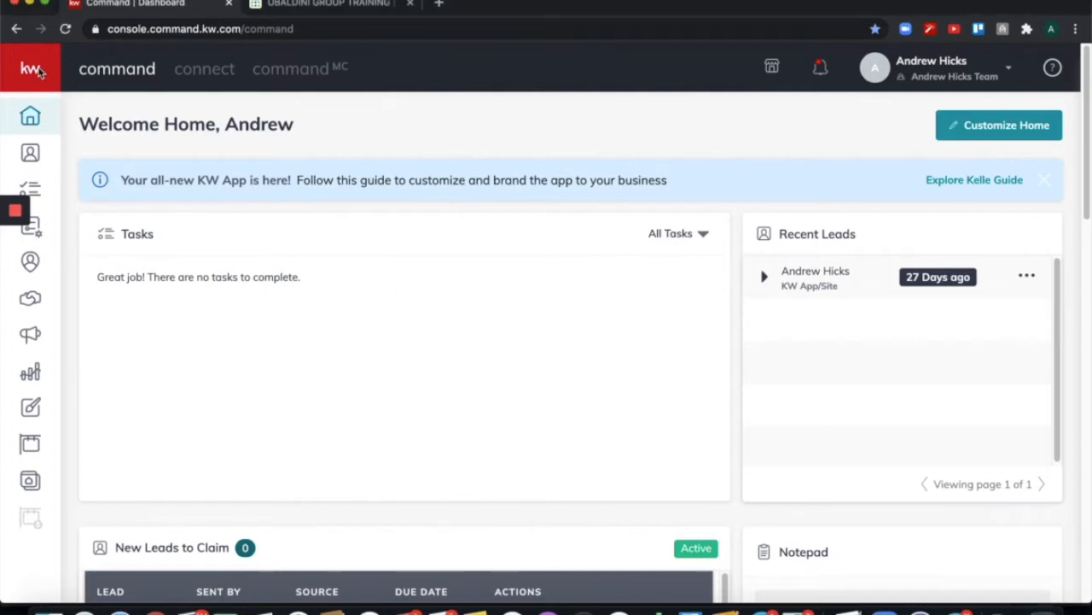
left_click(38, 73)
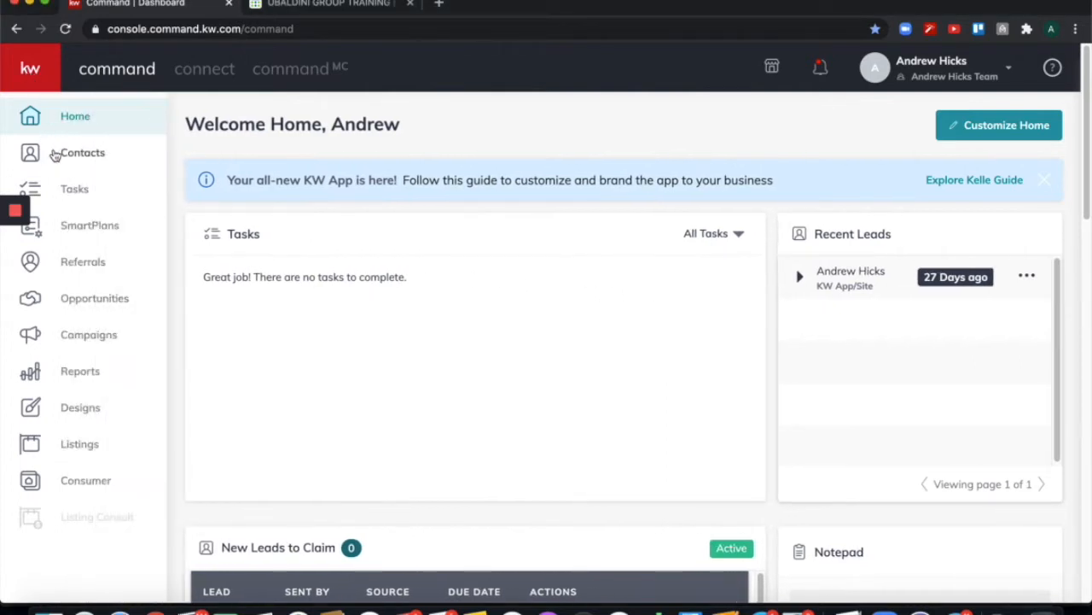
left_click(71, 301)
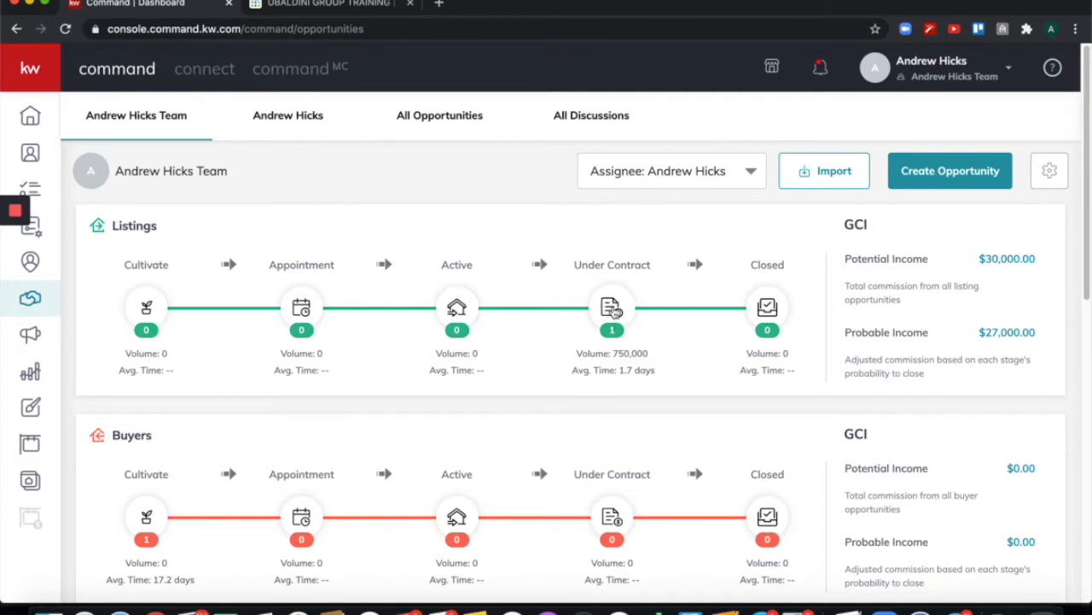
left_click(613, 309)
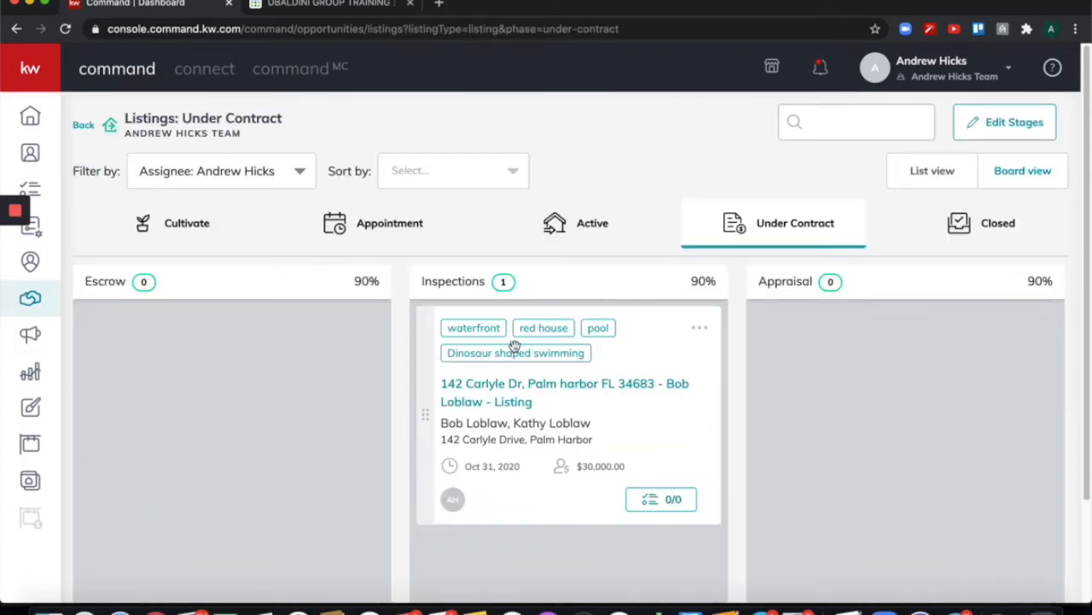
left_click(495, 392)
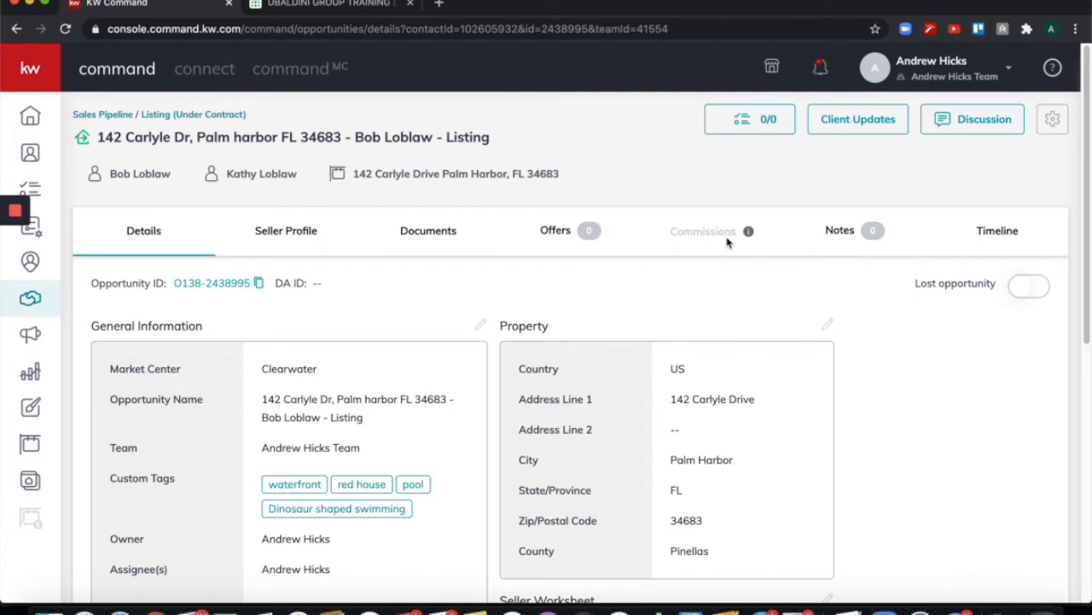
Create a new offer named Initial Offer on the listing from its Offers section.
mouse_move(749, 233)
left_click(551, 237)
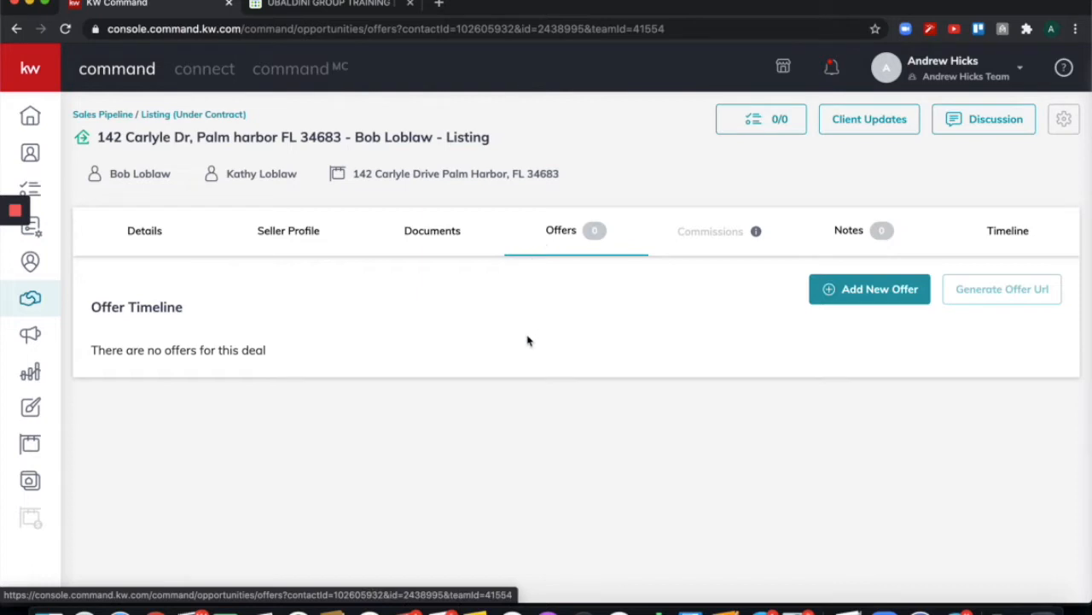
left_click(866, 293)
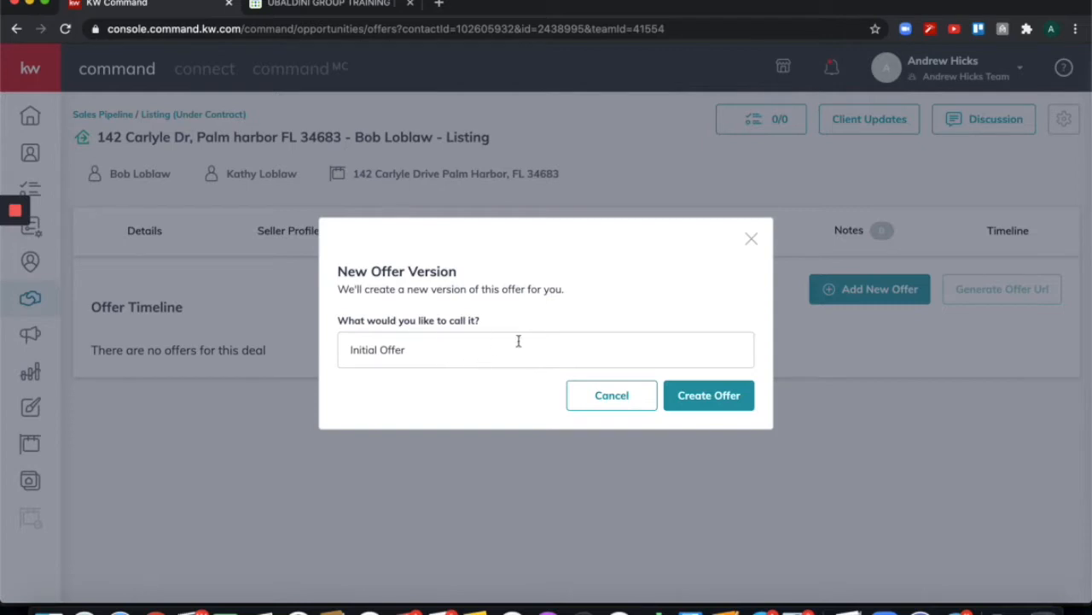
left_click(711, 397)
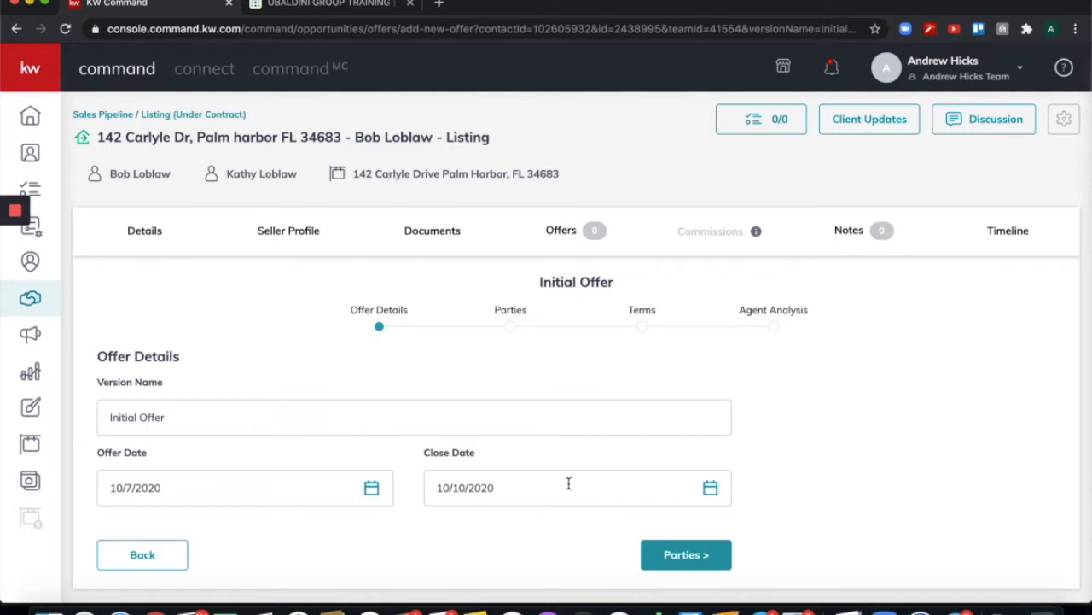
On the Parties step, enter the buyer's full name, replacing a mistyped first entry.
left_click(687, 555)
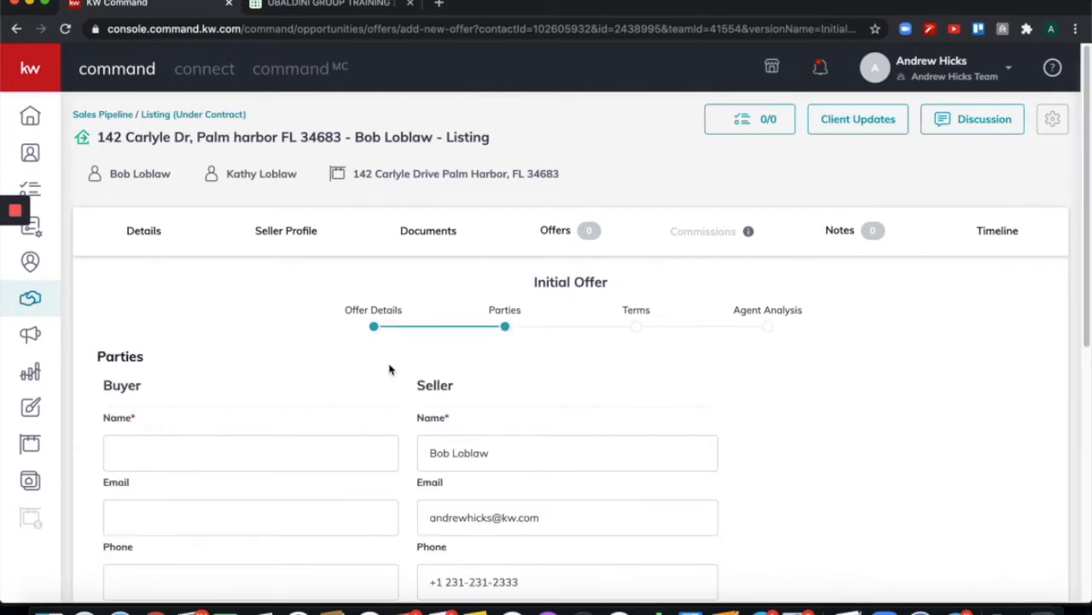
scroll(779, 389, "down", 3)
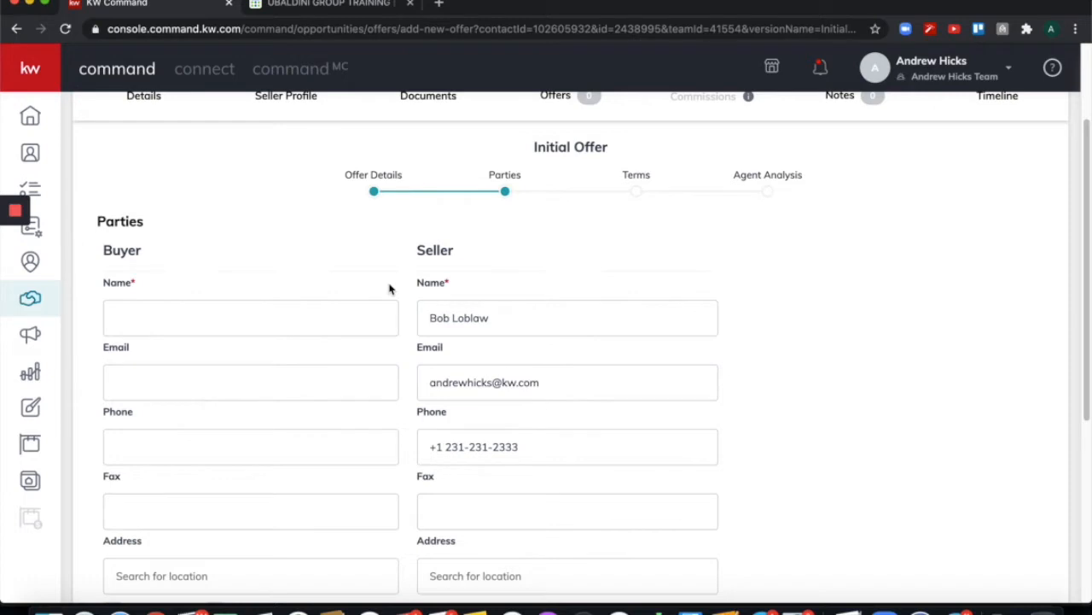
left_click(307, 318)
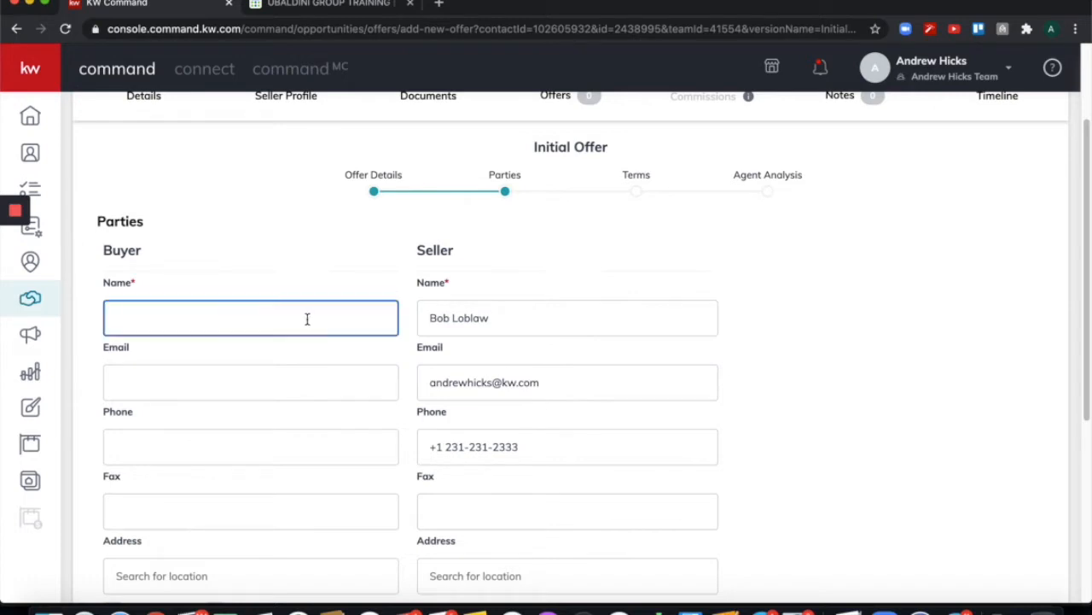
type("NotRyan Yarbrough")
key("BackSpace")
key("BackSpace")
key("BackSpace")
key("BackSpace")
key("BackSpace")
key("BackSpace")
key("BackSpace")
key("BackSpace")
key("BackSpace")
key("BackSpace")
key("BackSpace")
key("BackSpace")
key("BackSpace")
key("BackSpace")
key("BackSpace")
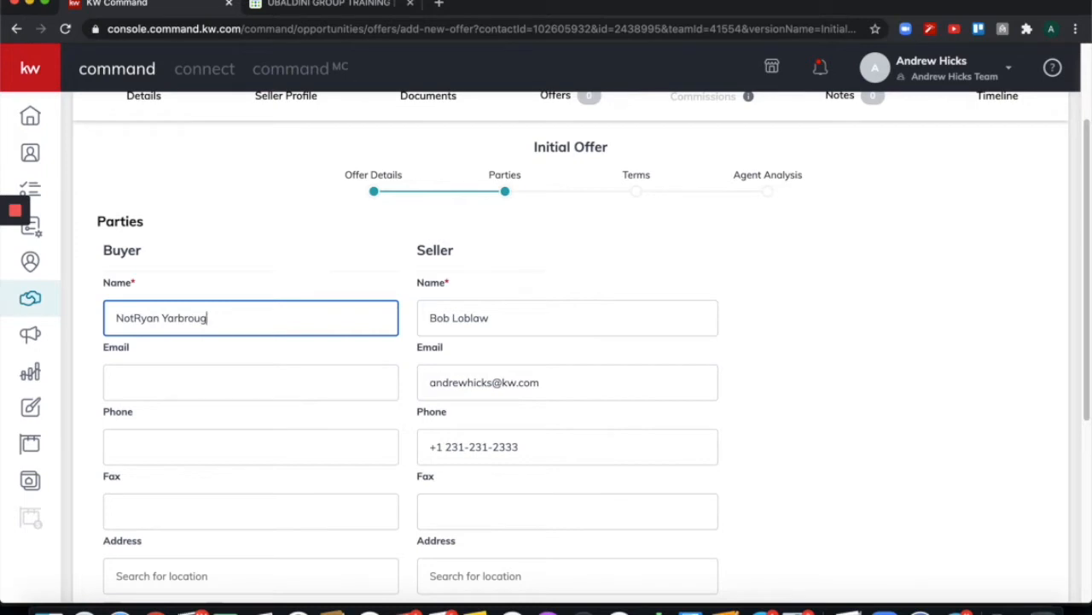
key("BackSpace")
key("BackSpace")
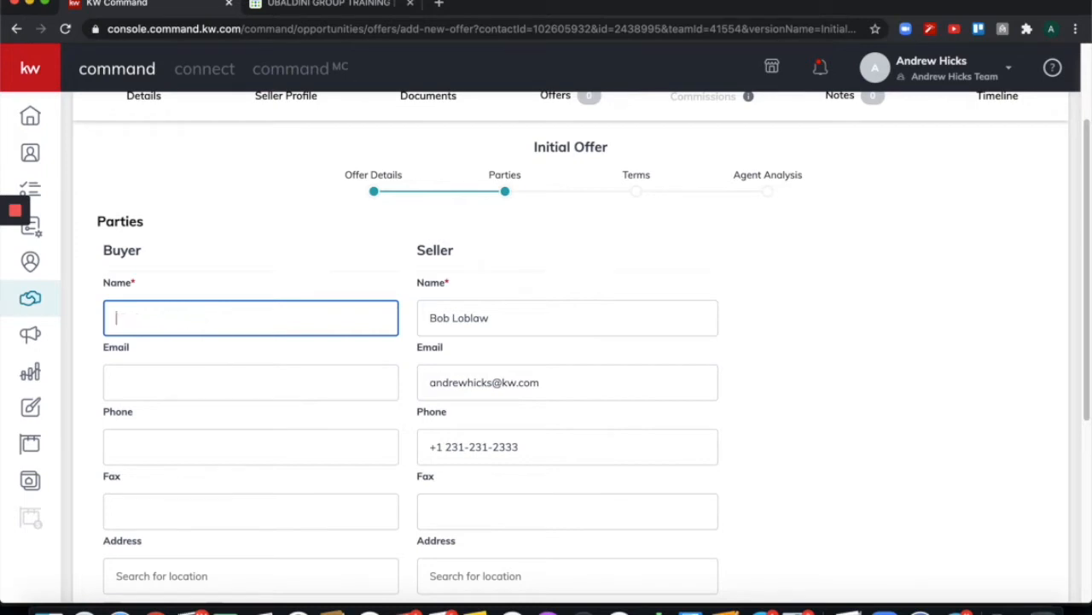
type("Robert Loblaw the 25th")
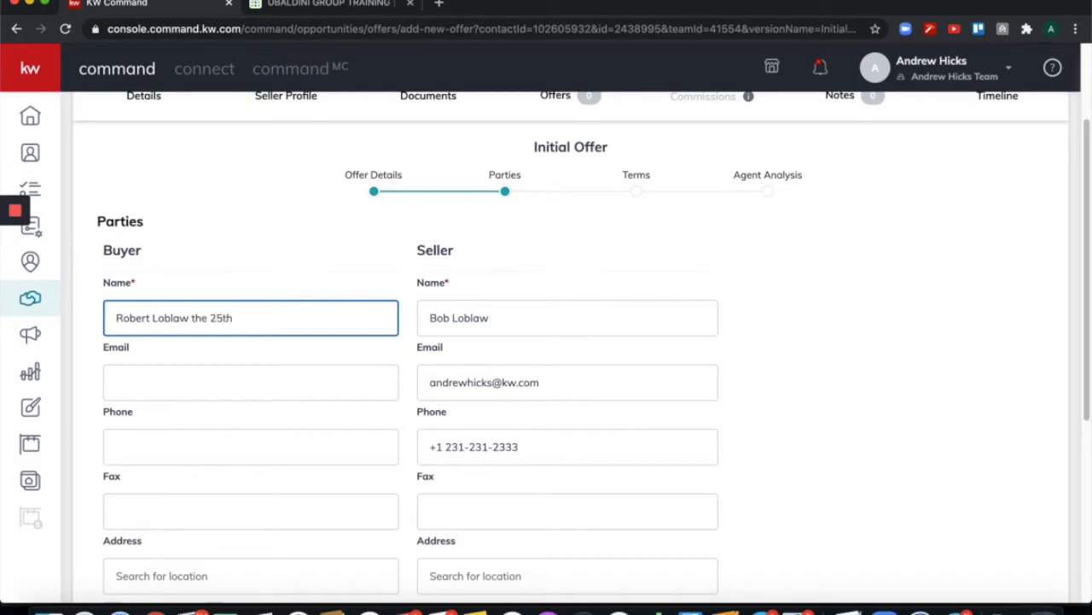
left_click(297, 254)
Enter the buyer agent's name as the Associate's Name under Representation.
scroll(326, 272, "down", 1)
scroll(326, 271, "down", 2)
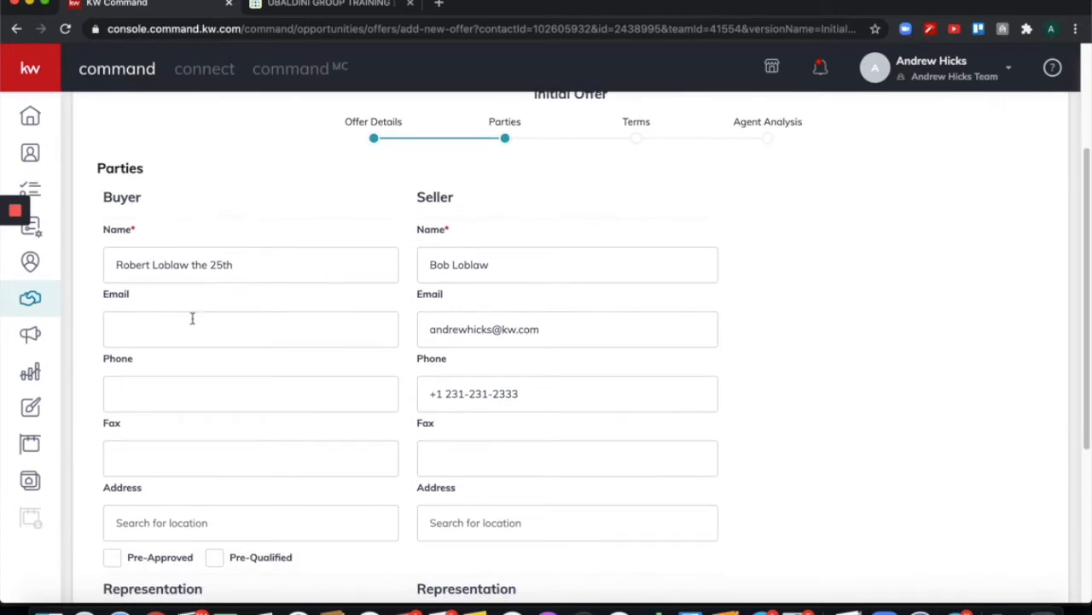
scroll(291, 380, "down", 1)
scroll(291, 380, "down", 3)
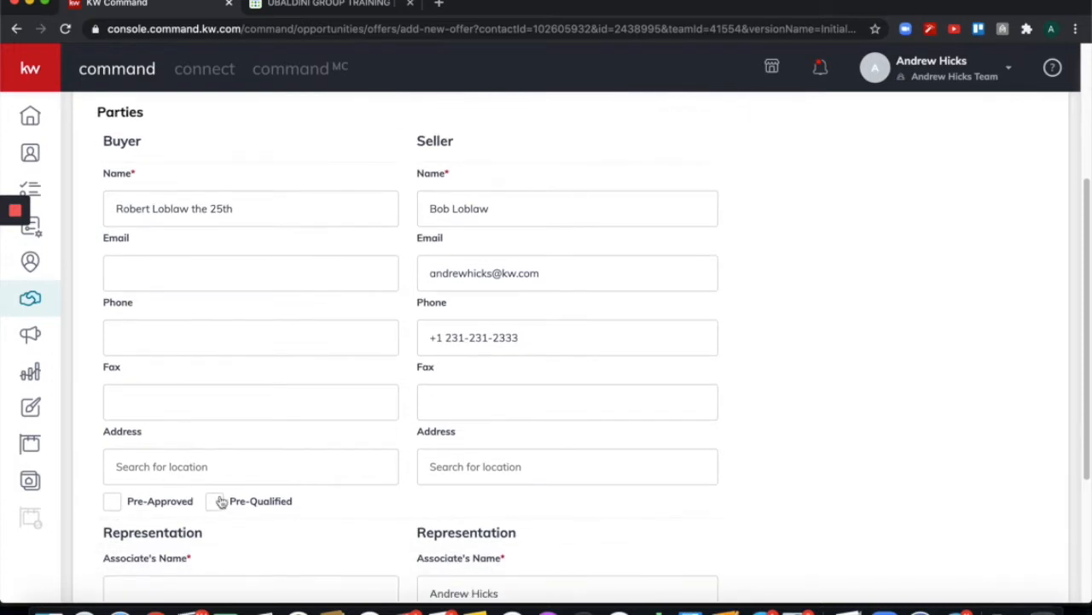
scroll(339, 398, "down", 5)
scroll(339, 401, "down", 3)
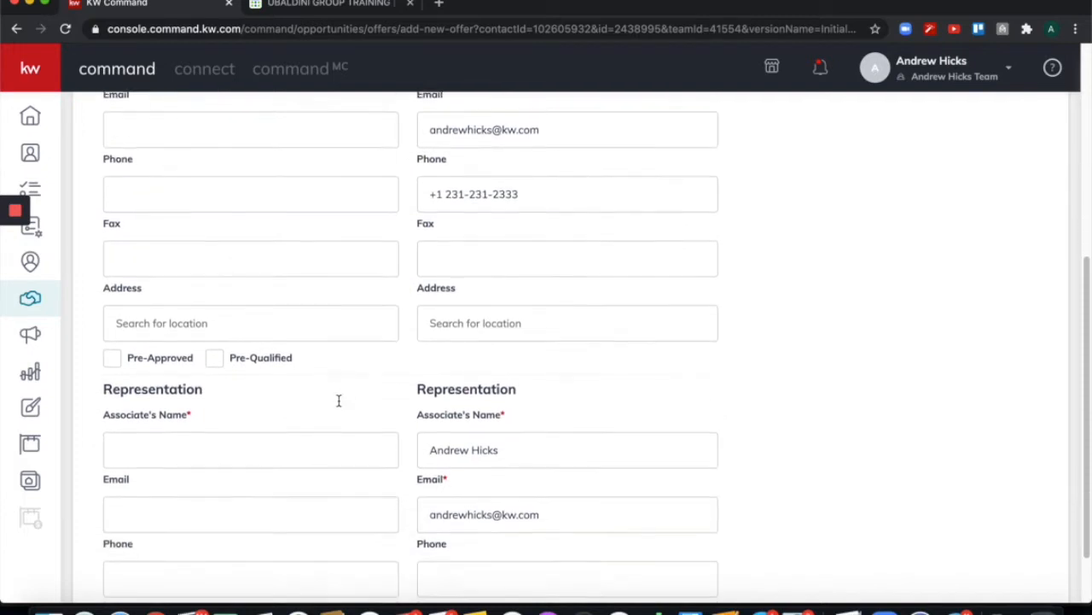
left_click(298, 382)
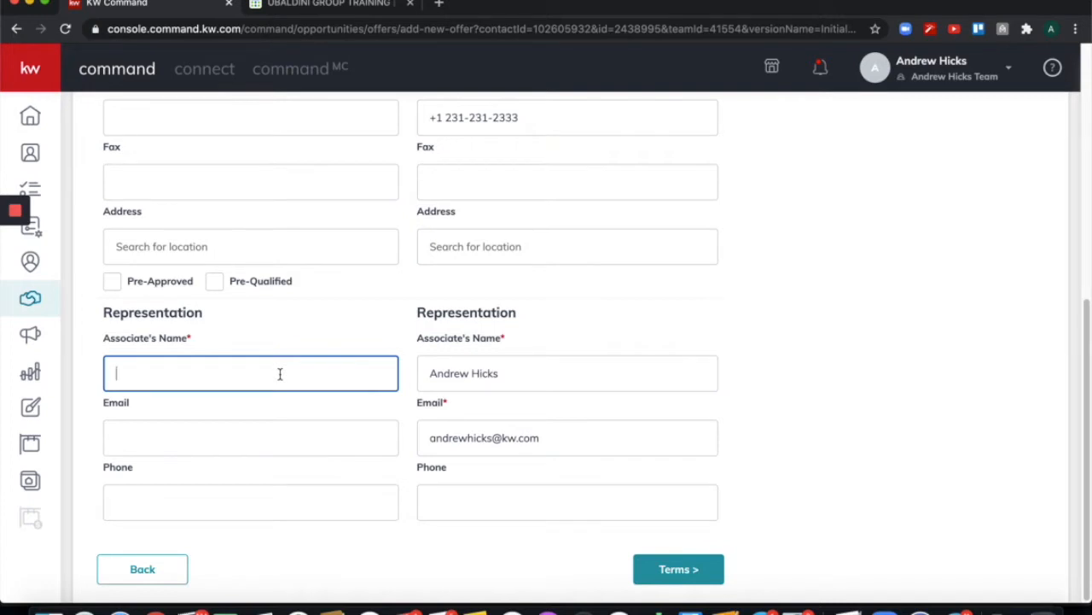
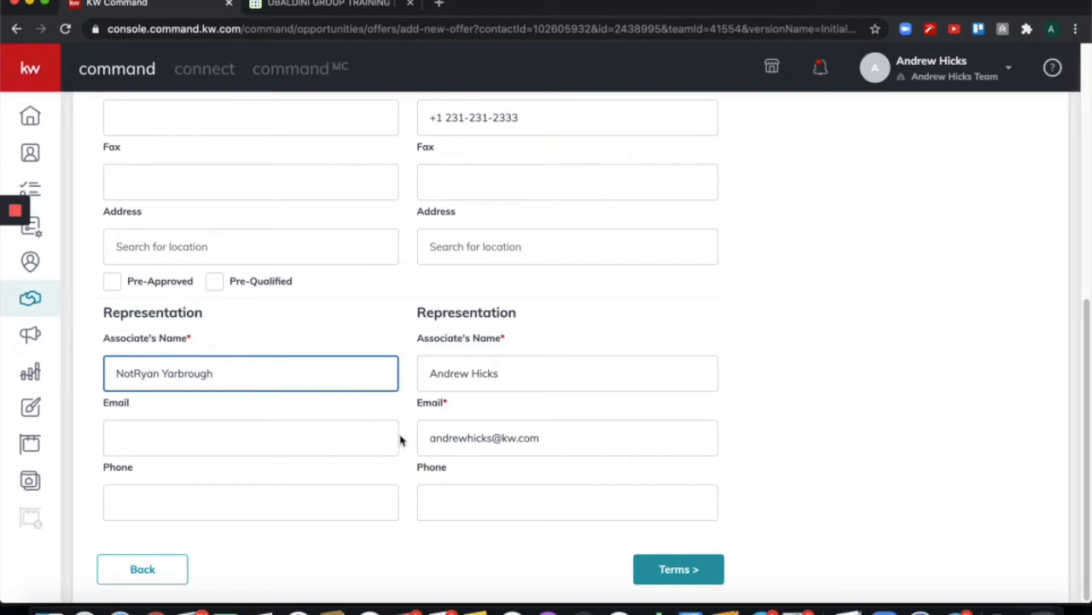
Enter 750000 as the Terms finance amount and proceed to the Agent Analysis step.
left_click(686, 574)
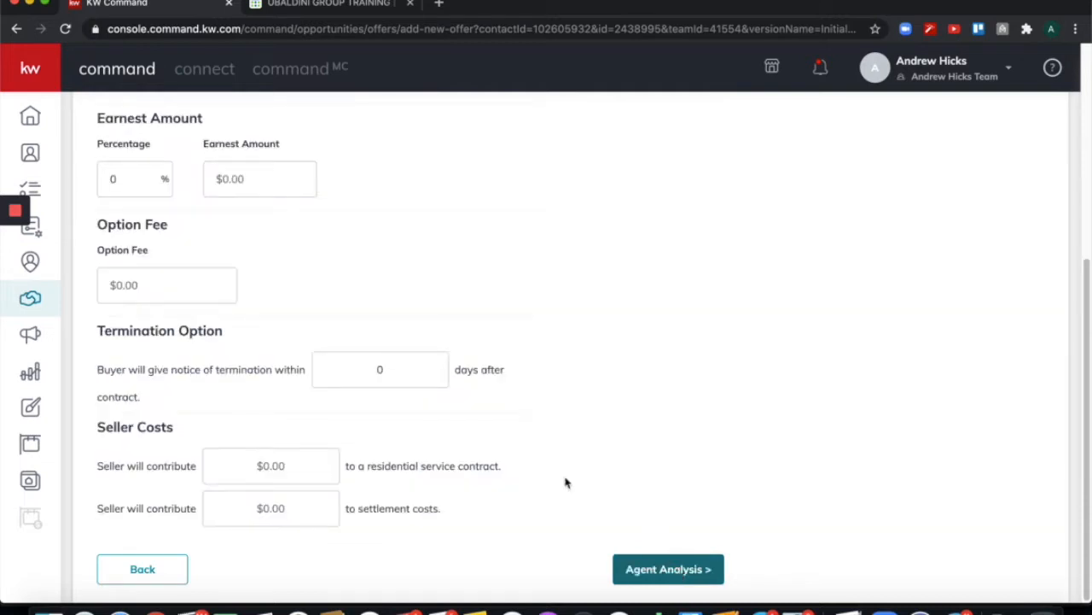
scroll(454, 308, "up", 5)
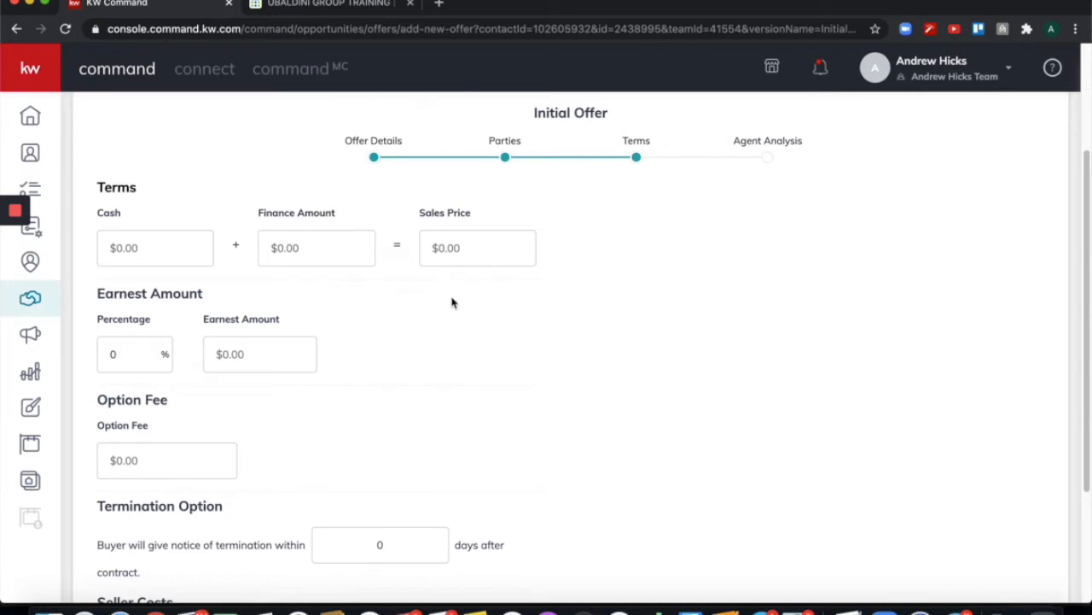
left_click(331, 254)
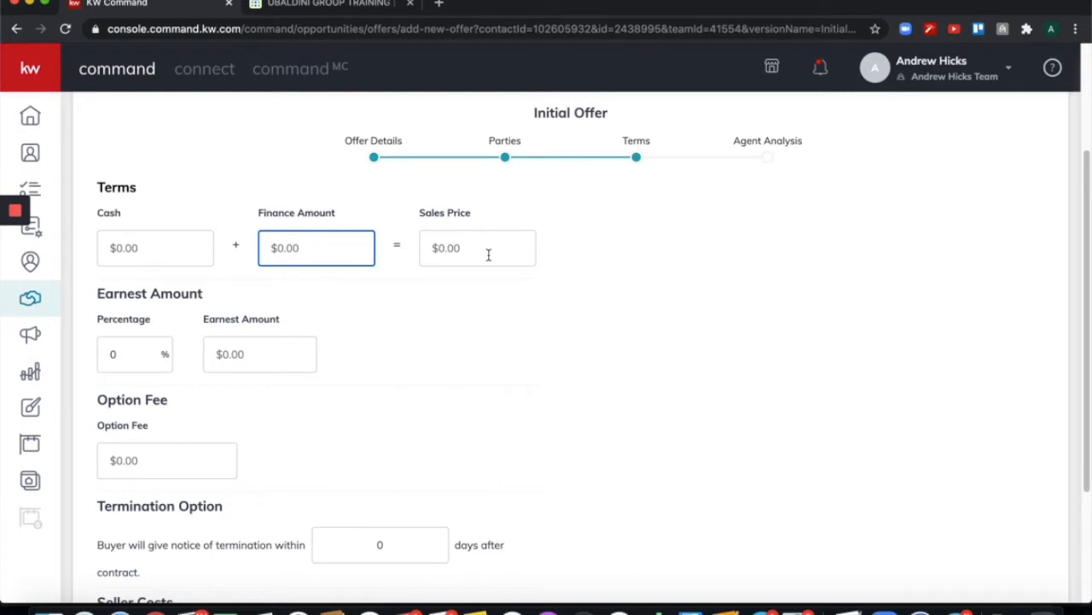
type("7500000")
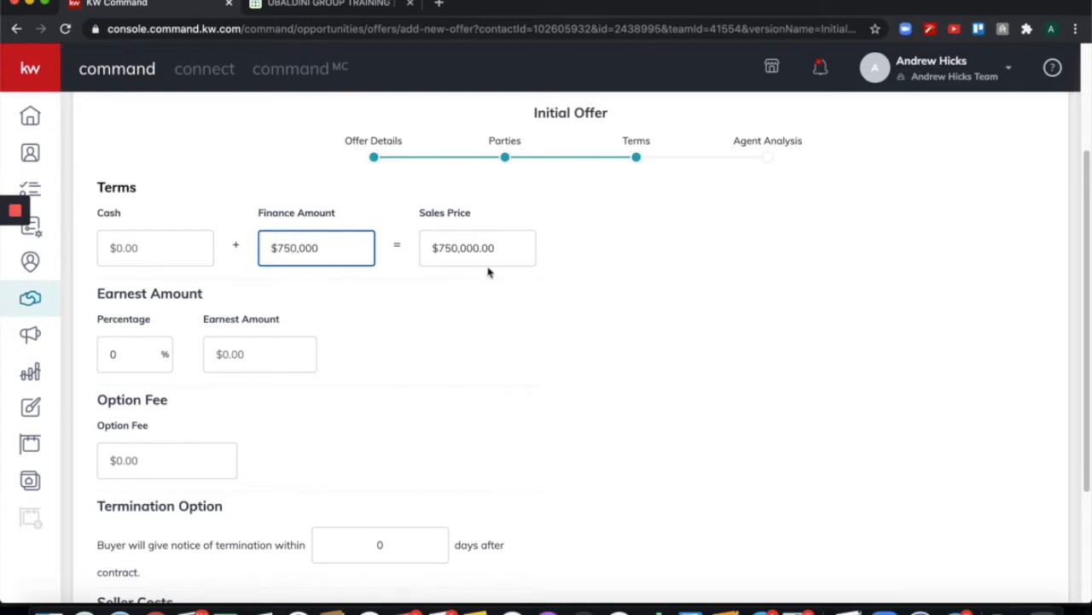
scroll(480, 312, "down", 2)
scroll(479, 314, "down", 3)
scroll(478, 314, "down", 2)
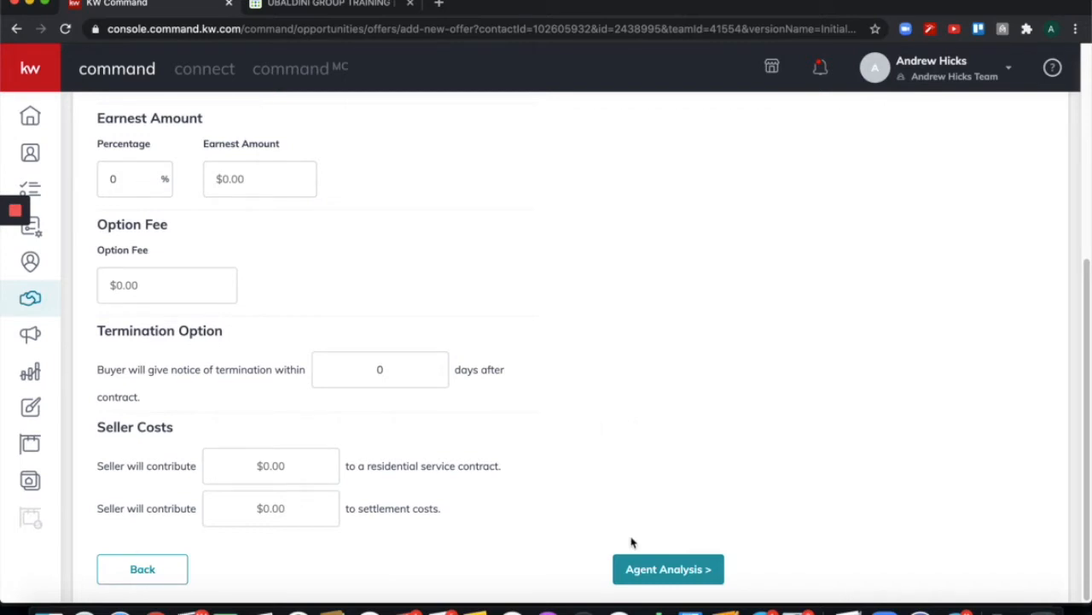
left_click(640, 570)
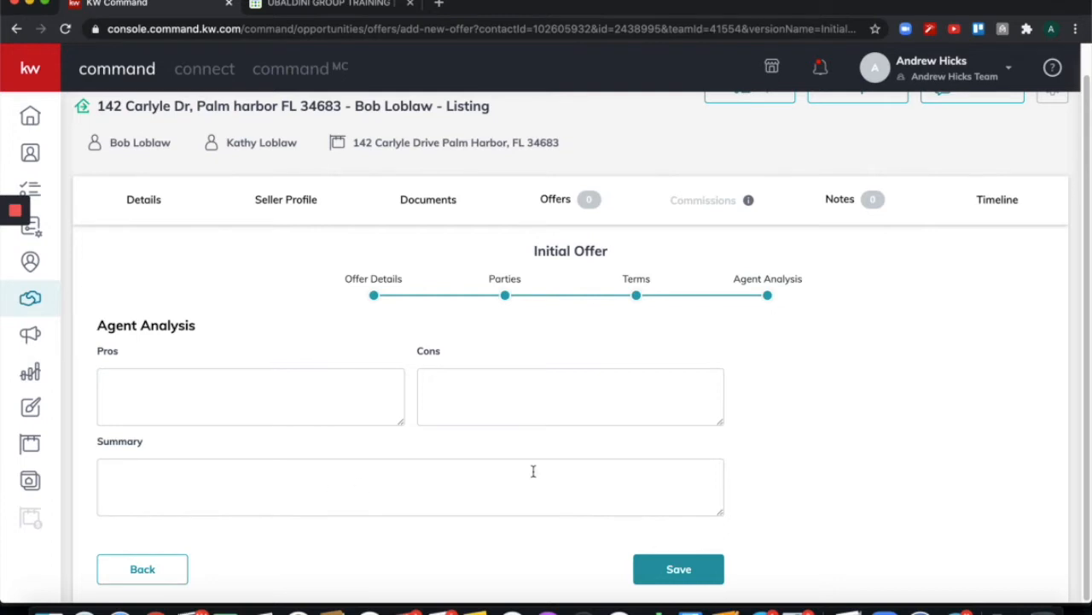
Save the $750,000 Initial Offer and mark it Accepted in the Offer Timeline.
left_click(677, 569)
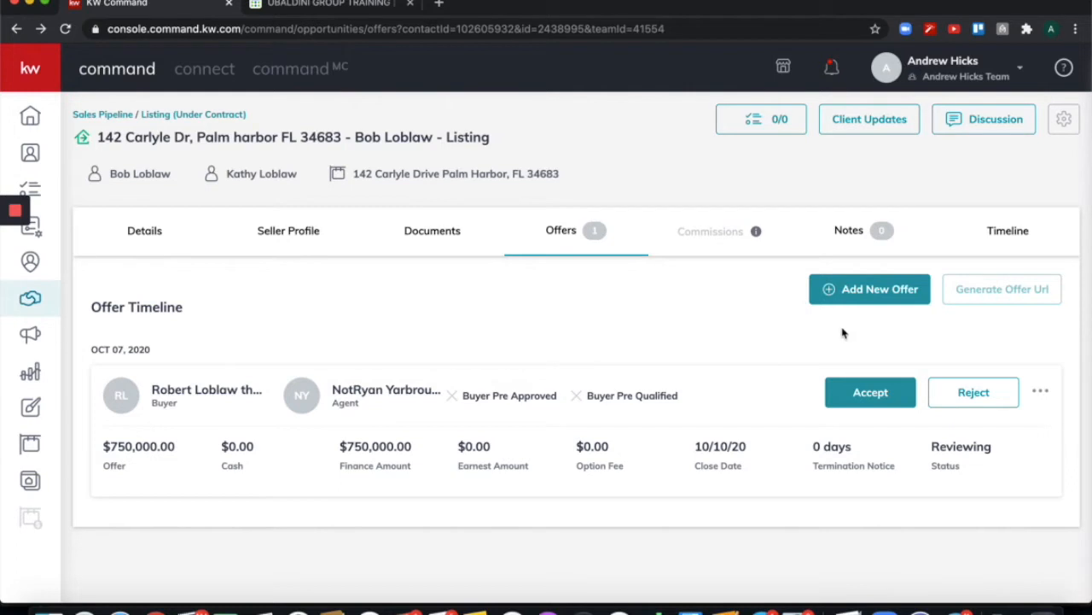
left_click(870, 395)
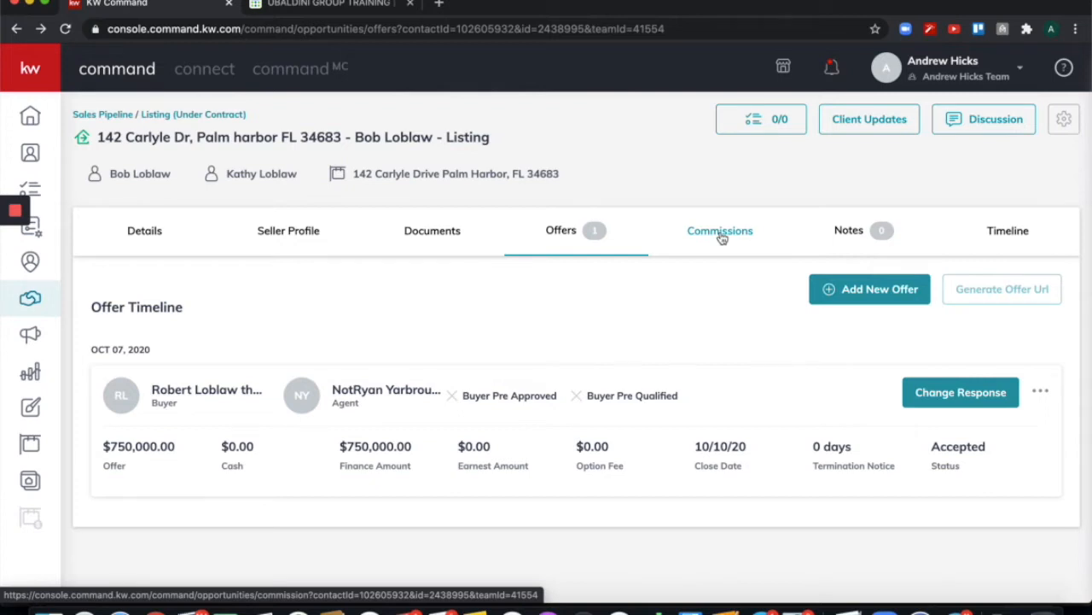
Show the Commissions breakdown with $30,000.00 total commission and $19,200.00 to agents.
left_click(721, 232)
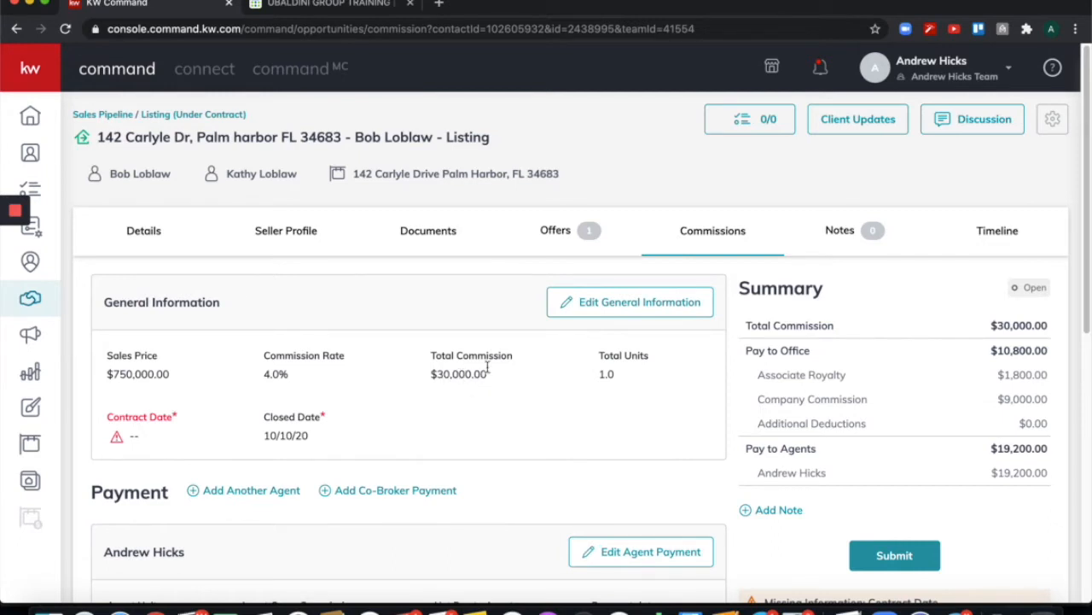
Change total commission to $30,250 and contract date to 10/07/2020 in General Information, then save.
left_click(606, 310)
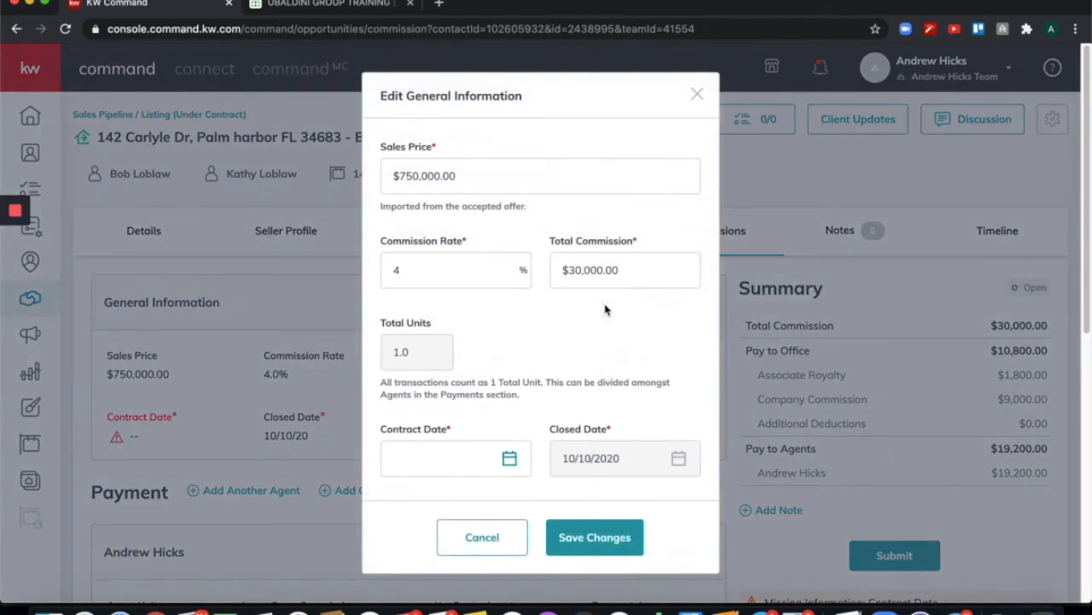
left_click_drag(584, 270, 605, 269)
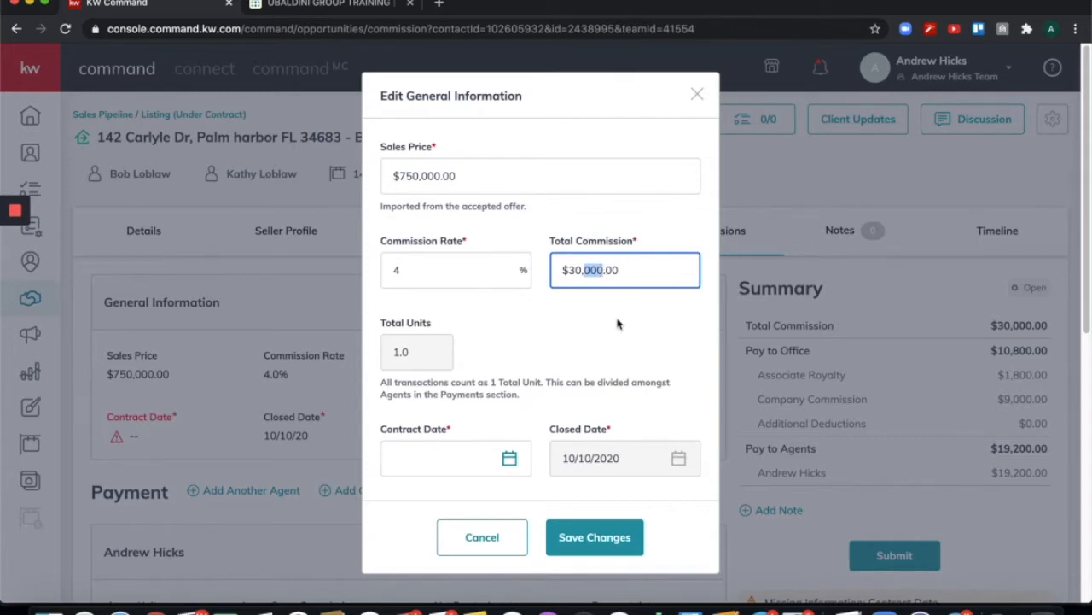
type("250")
left_click(595, 338)
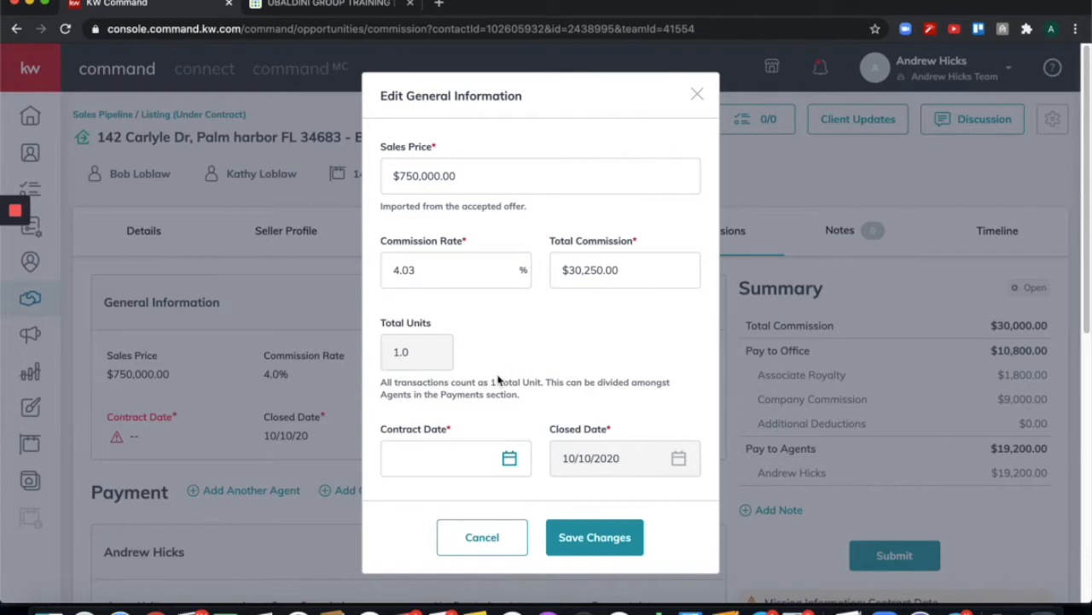
left_click(505, 459)
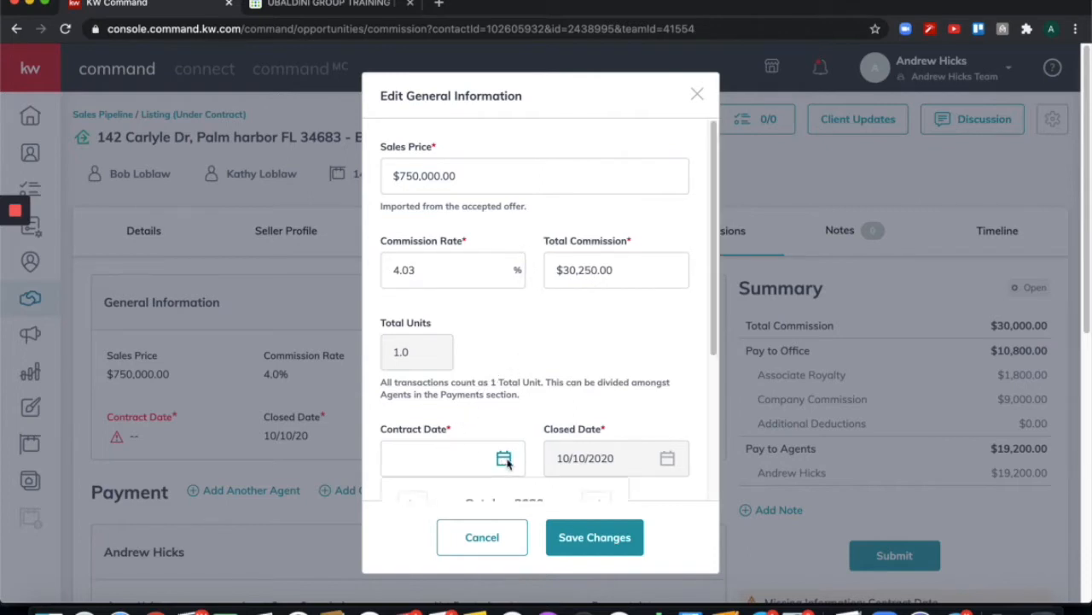
scroll(693, 337, "down", 1)
scroll(693, 337, "down", 3)
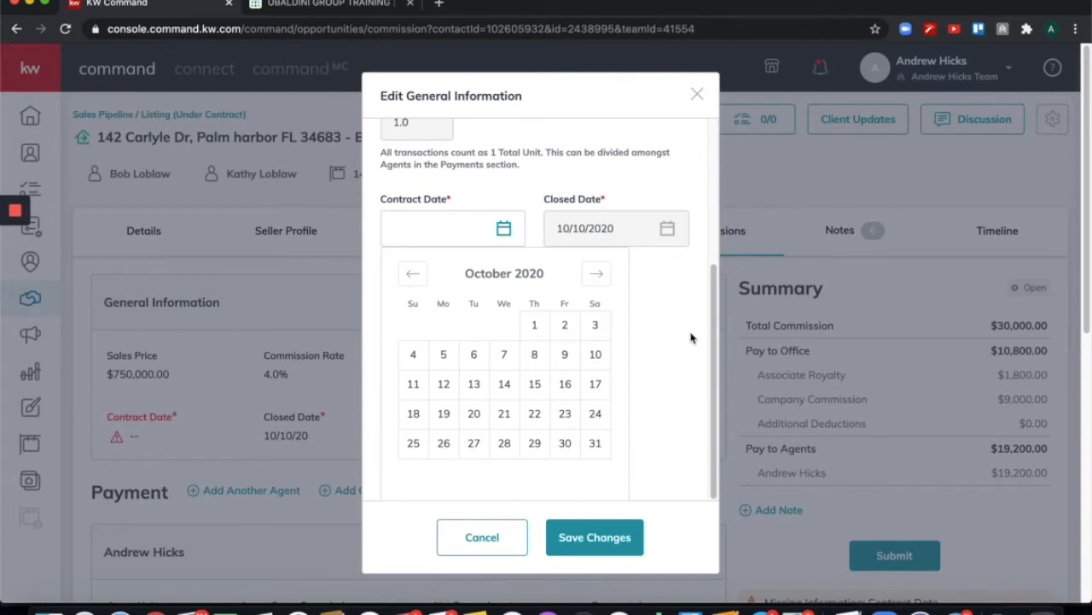
left_click(505, 354)
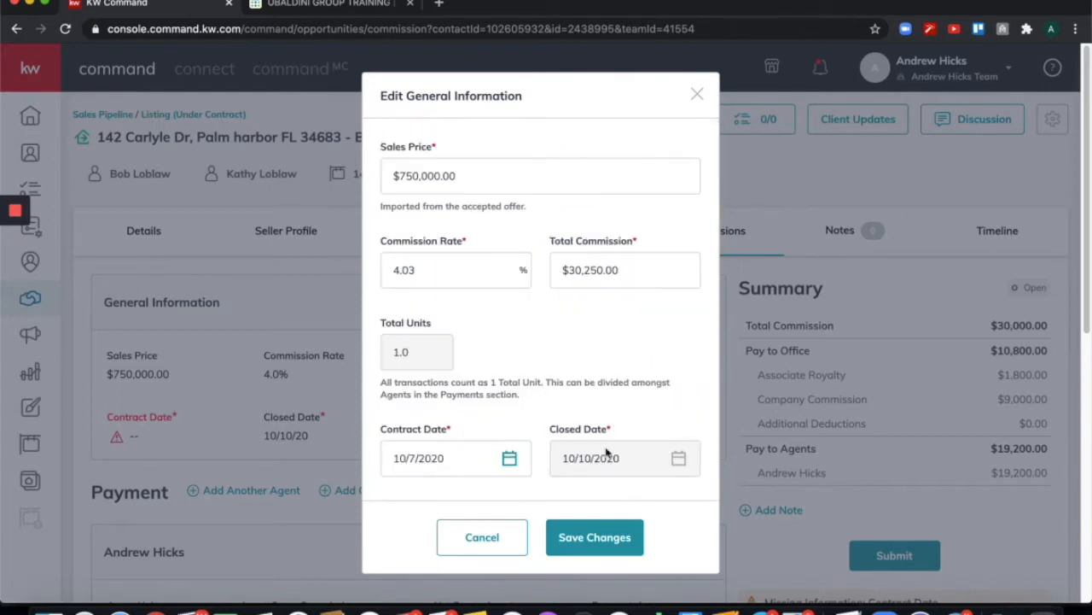
left_click(598, 538)
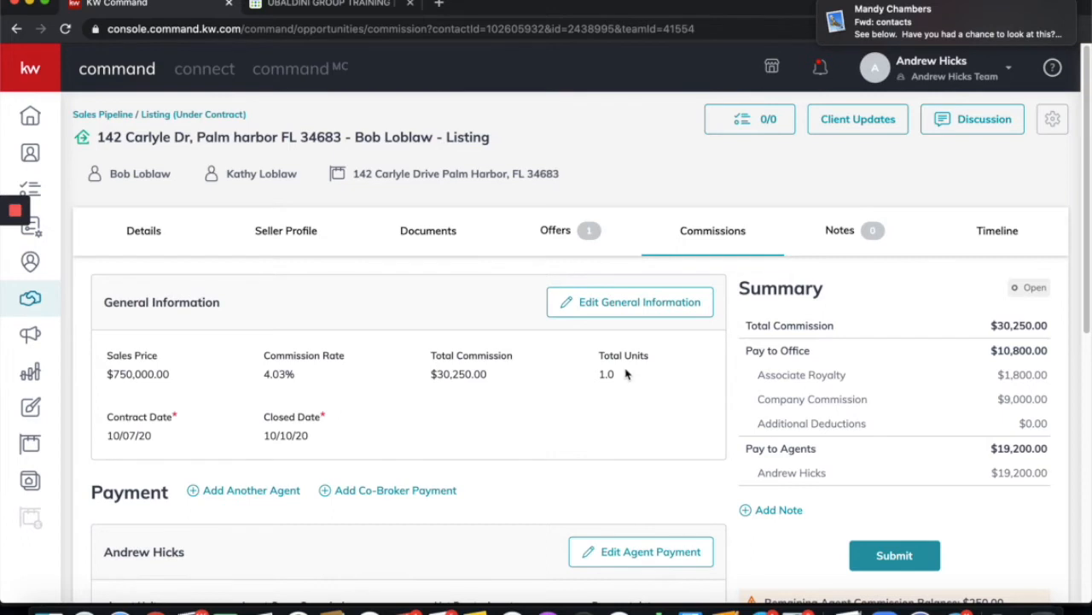
scroll(602, 363, "down", 3)
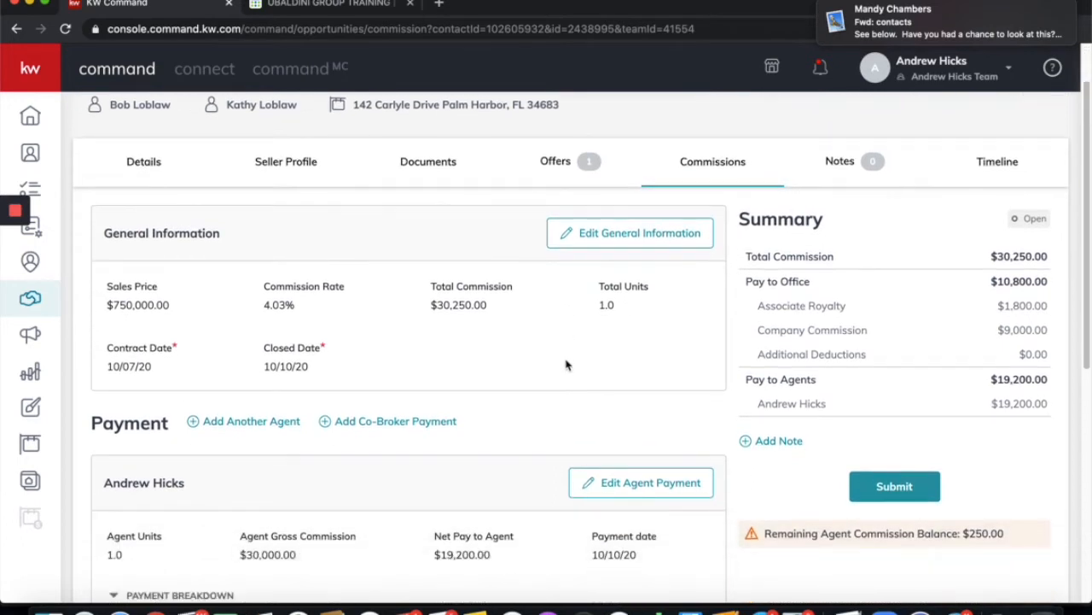
scroll(564, 360, "down", 2)
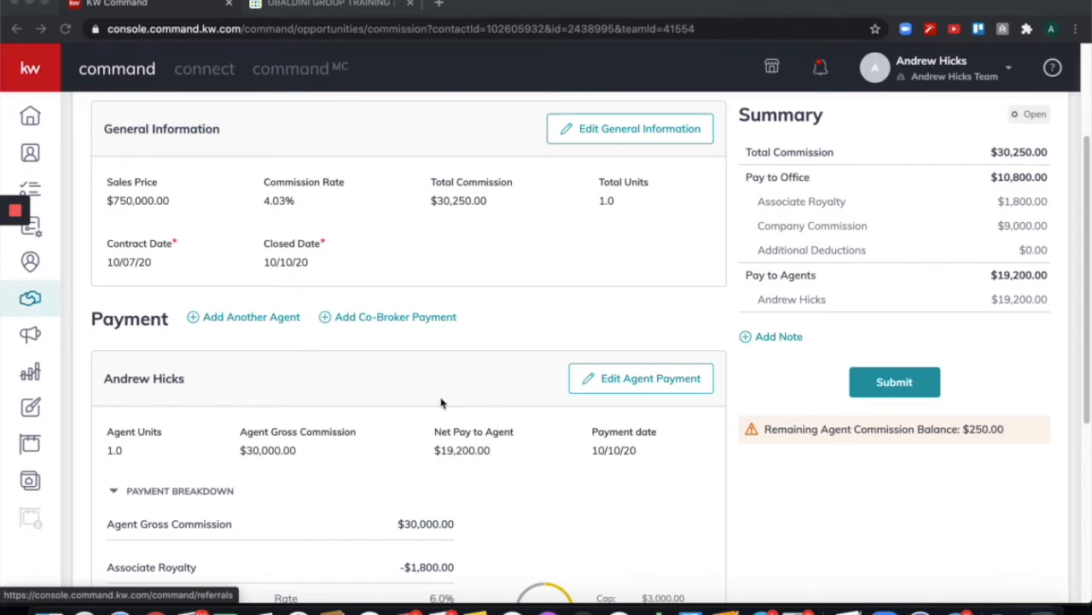
scroll(500, 370, "down", 2)
scroll(502, 366, "down", 1)
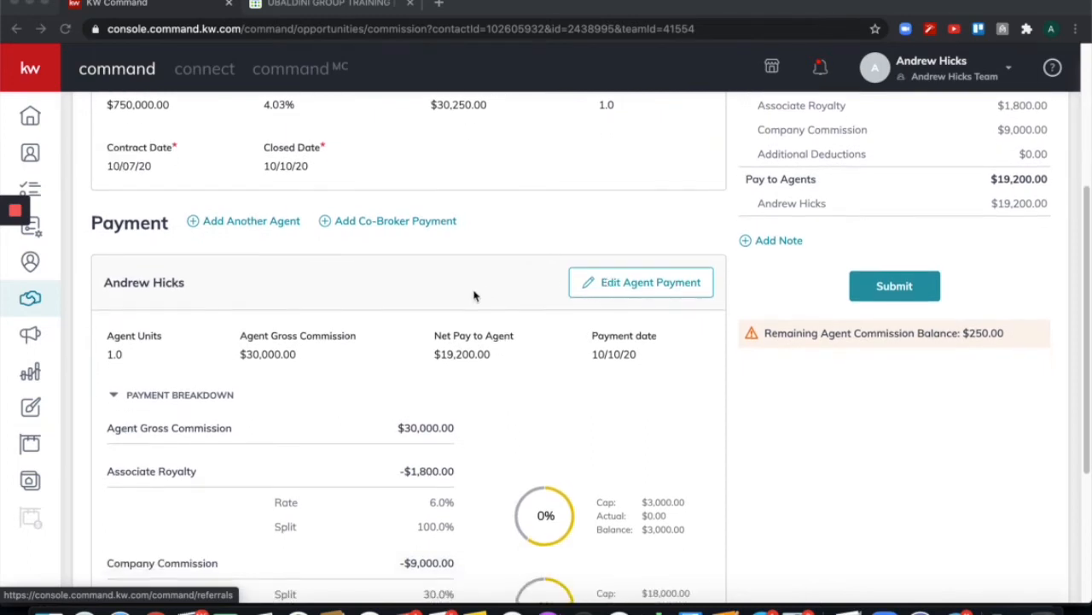
scroll(461, 303, "down", 1)
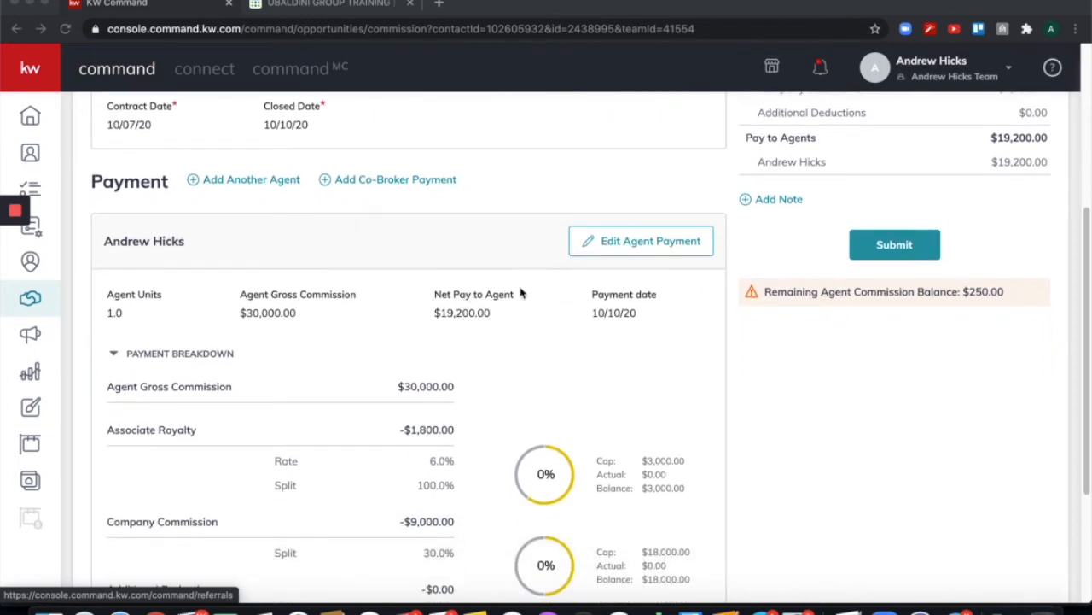
scroll(520, 293, "down", 1)
scroll(520, 293, "down", 2)
scroll(521, 293, "down", 1)
scroll(521, 293, "down", 1)
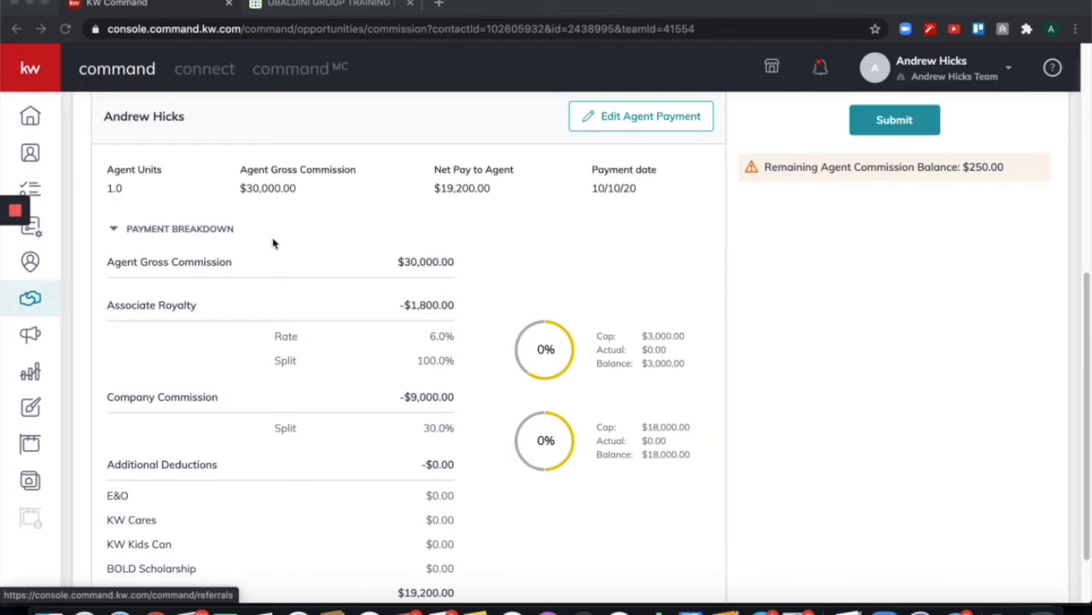
scroll(470, 352, "down", 2)
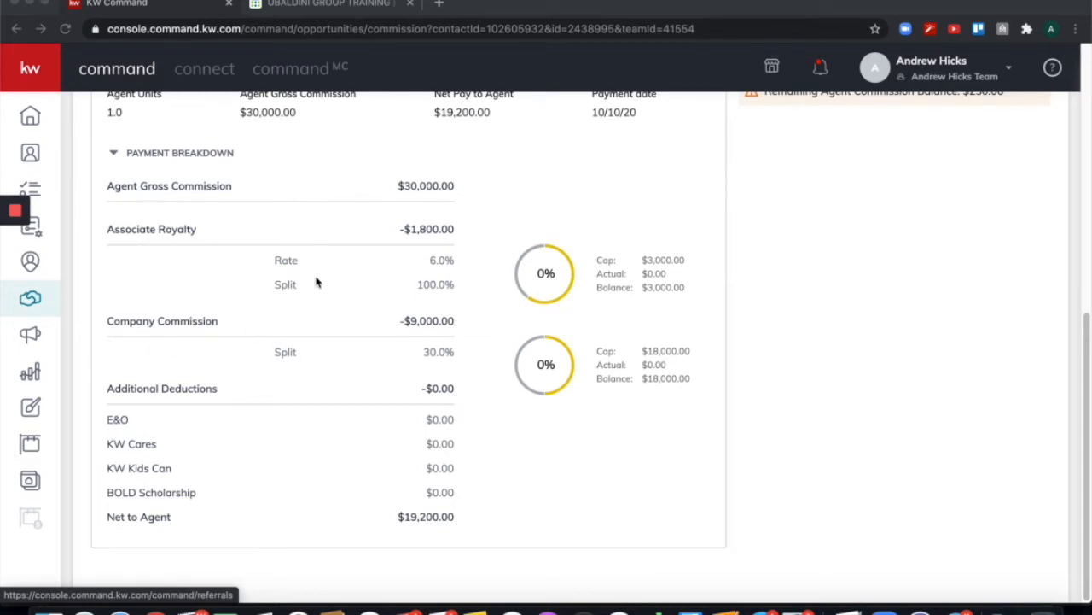
scroll(403, 273, "up", 1)
scroll(397, 284, "up", 2)
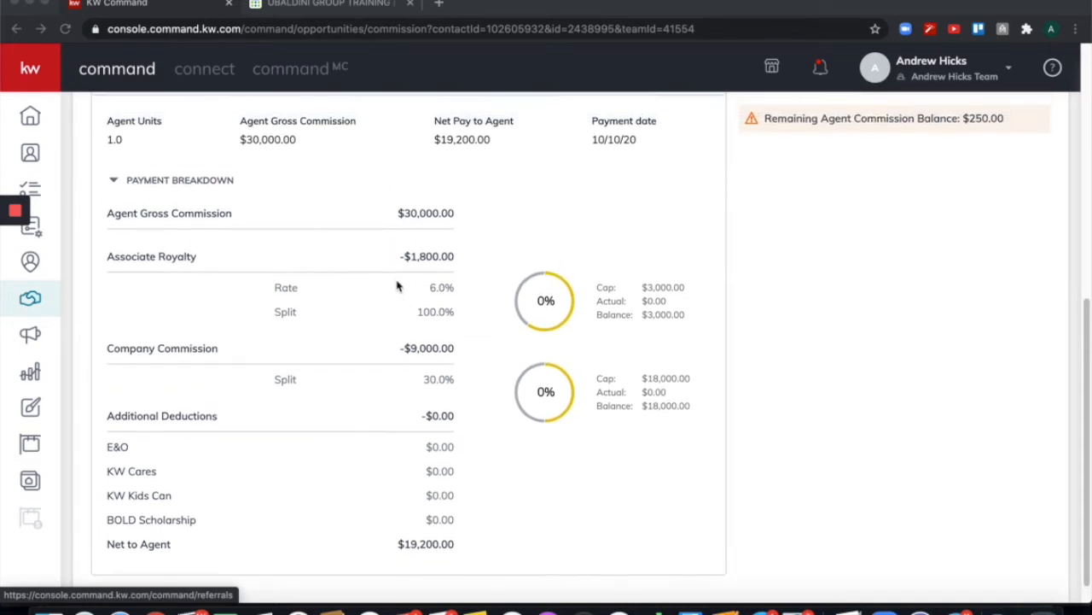
scroll(396, 295, "up", 3)
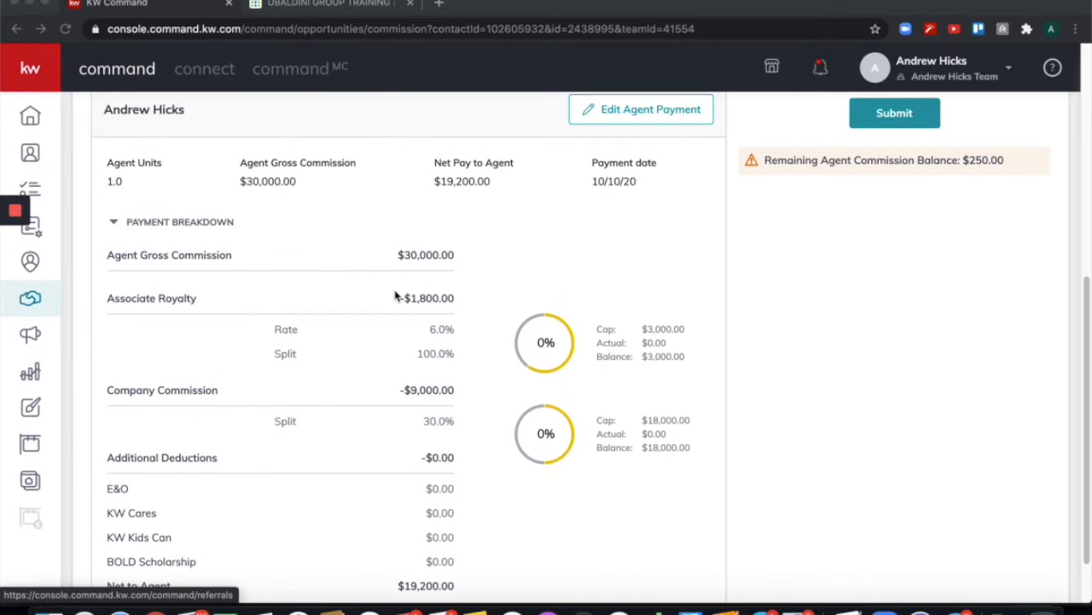
scroll(395, 295, "up", 4)
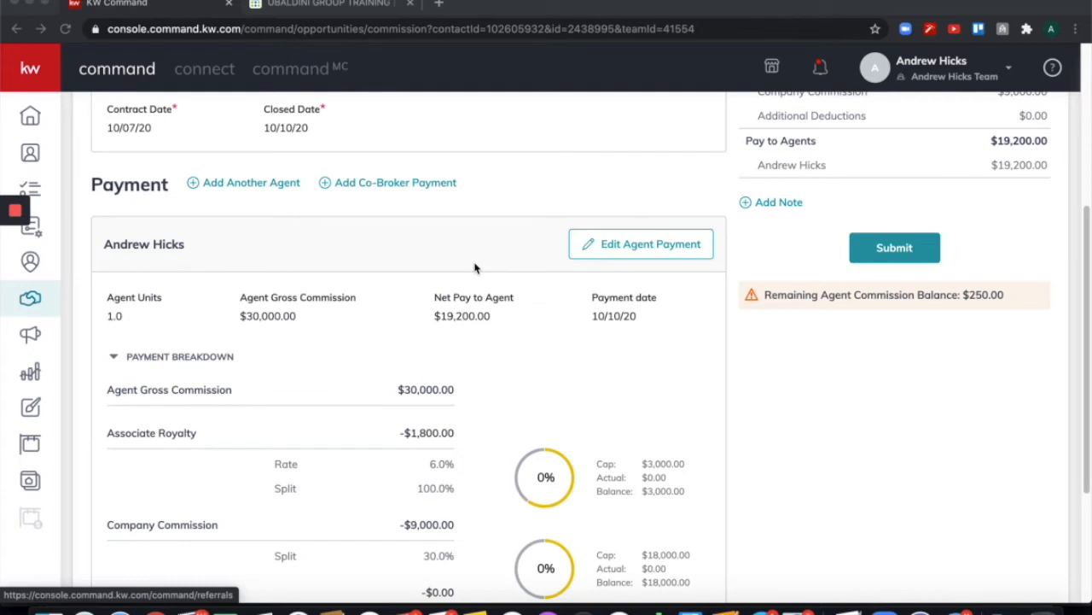
Edit the agent payment, recalculating gross commission to $30,250.00, and reach Extra Payment Options.
left_click(620, 246)
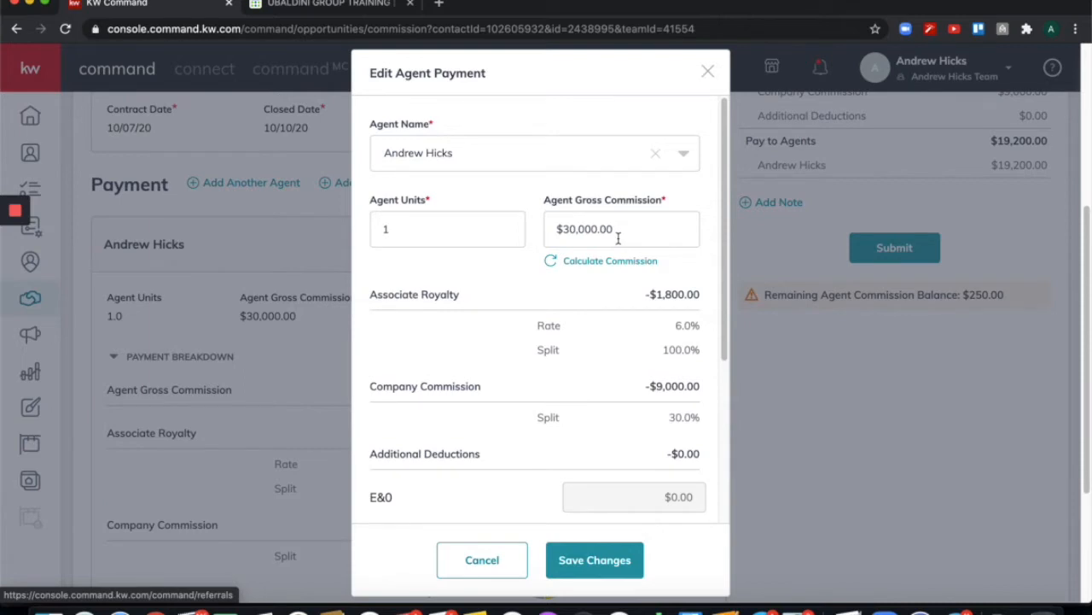
left_click(552, 266)
scroll(603, 351, "down", 3)
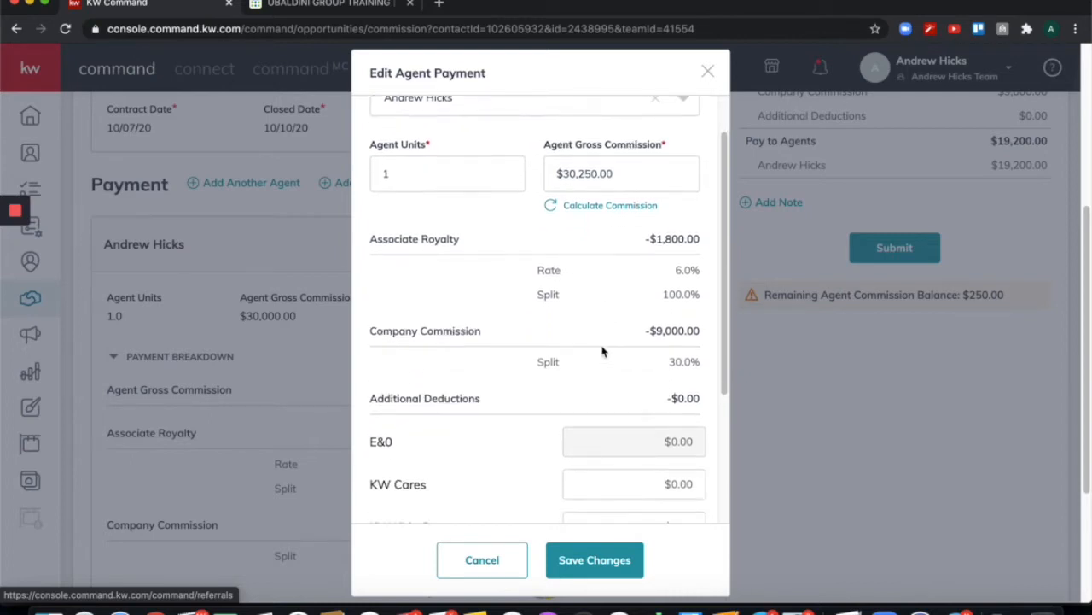
scroll(602, 351, "down", 2)
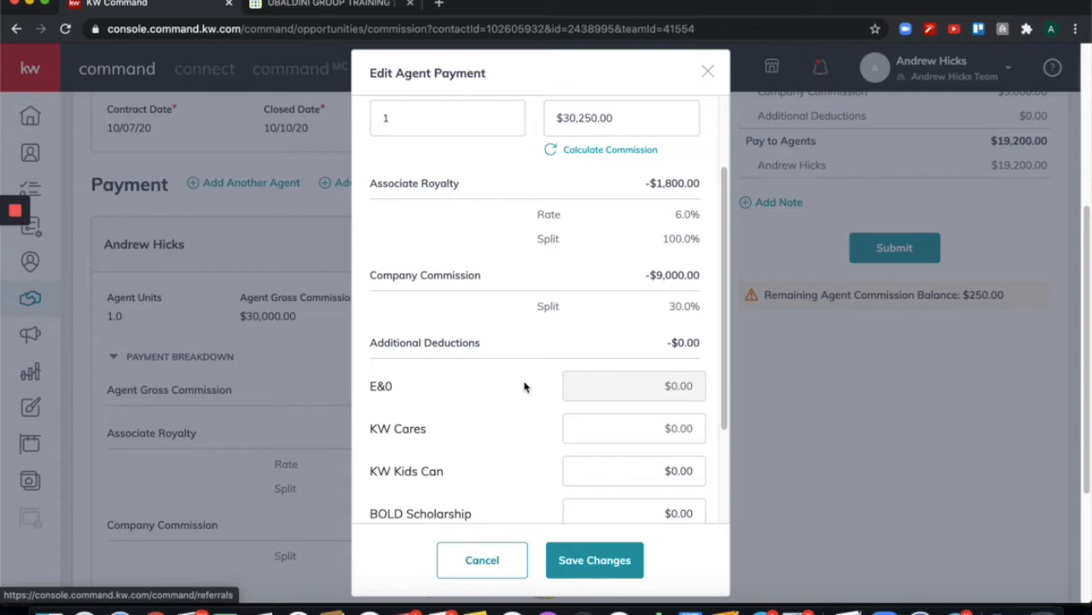
scroll(535, 379, "down", 2)
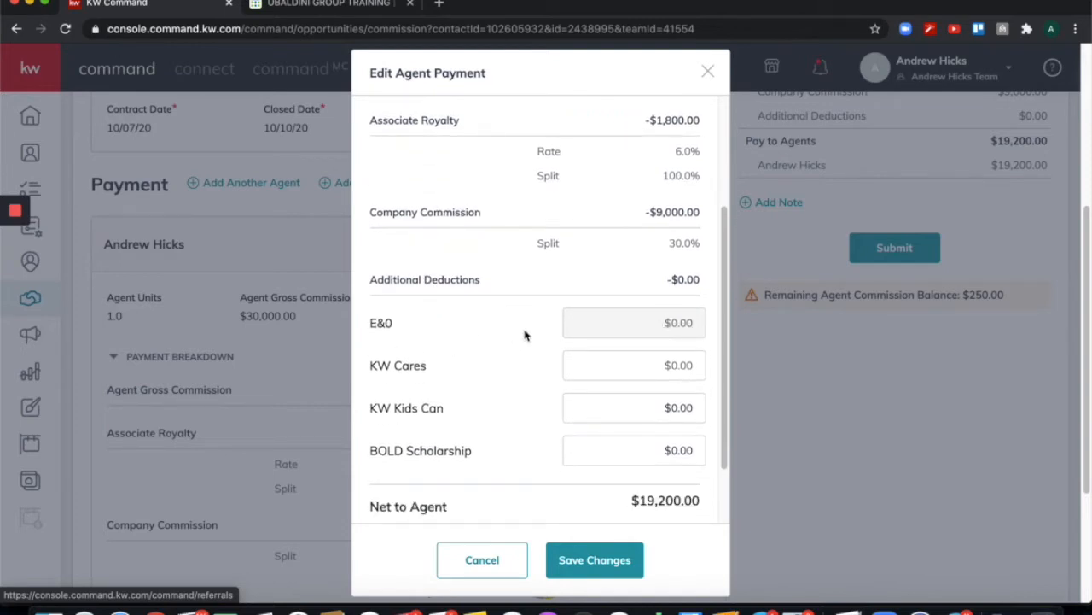
scroll(571, 334, "down", 1)
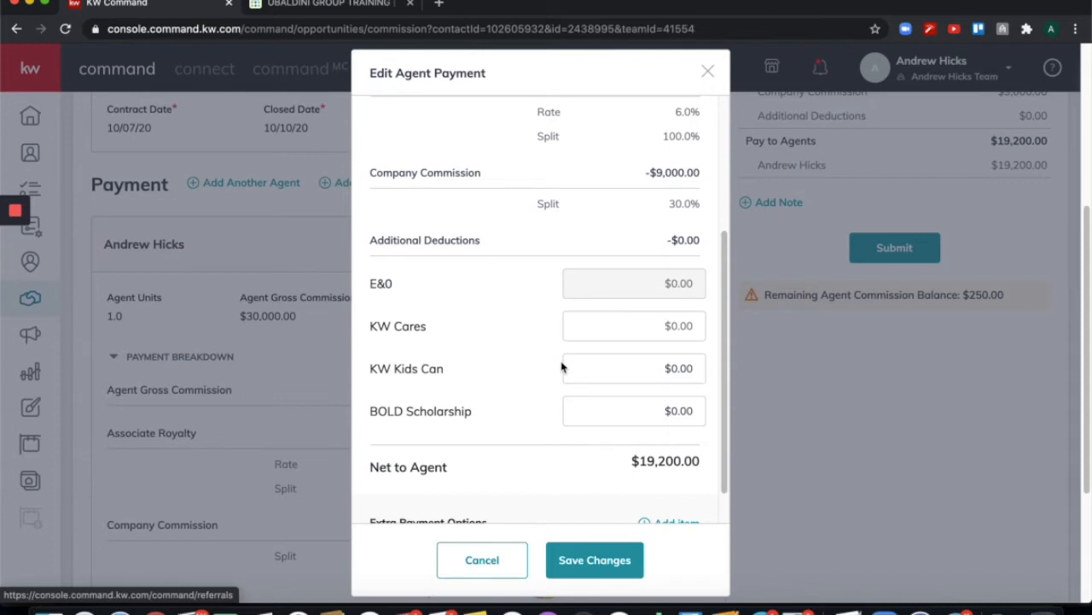
scroll(562, 367, "down", 2)
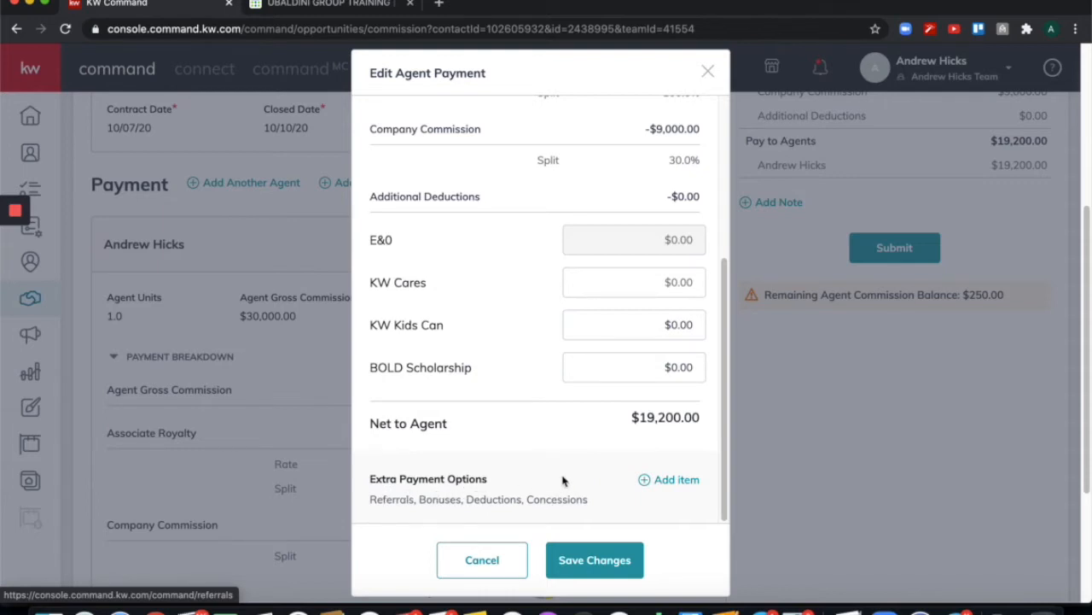
Add an extra payment item and set its type to Deduction instead of Bonus.
left_click(648, 483)
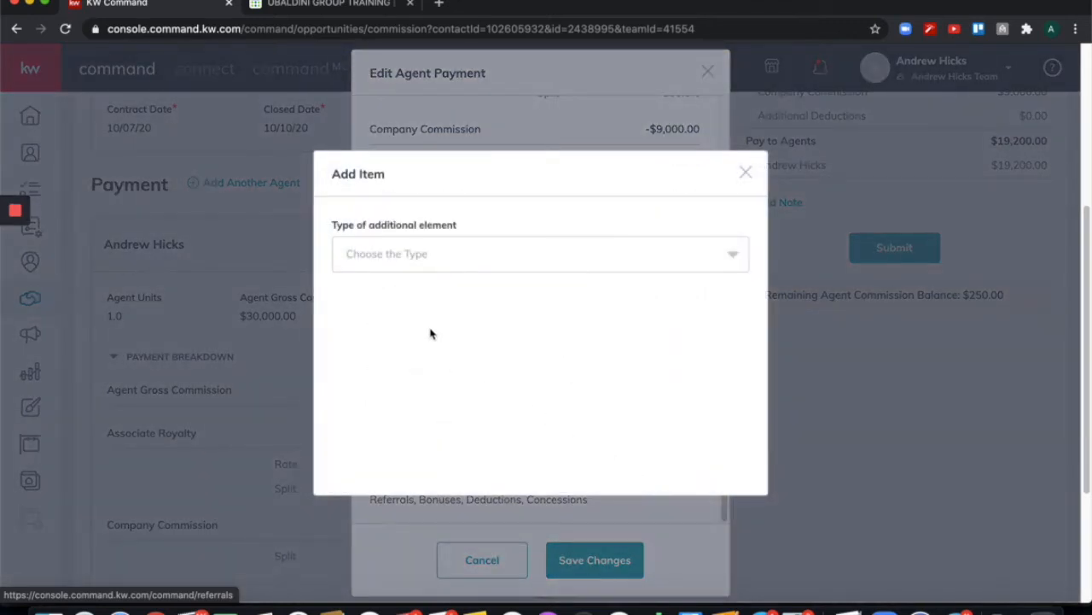
left_click(414, 256)
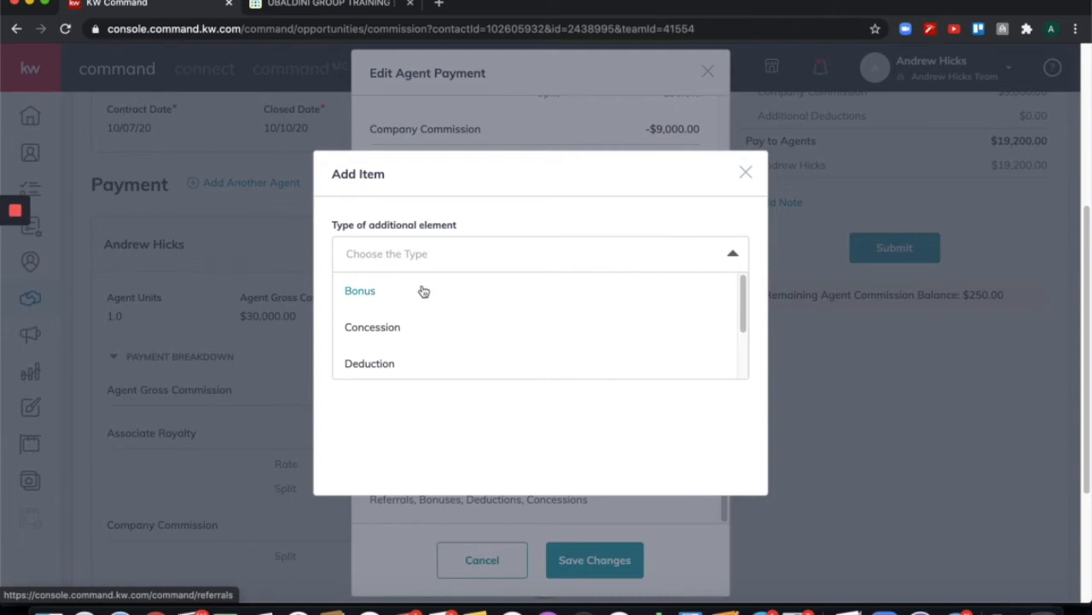
left_click(424, 292)
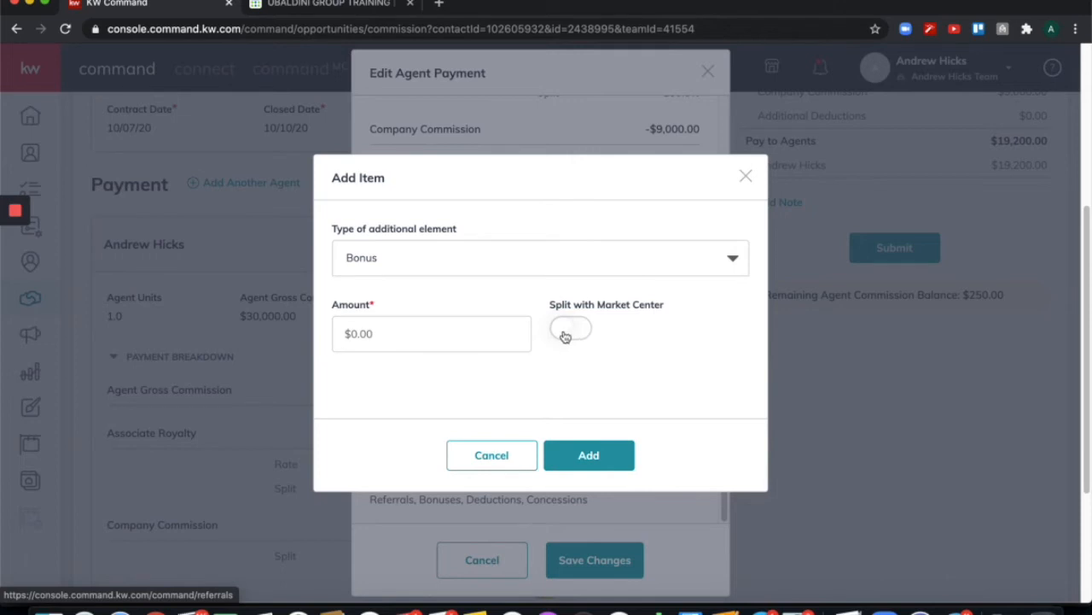
left_click(467, 267)
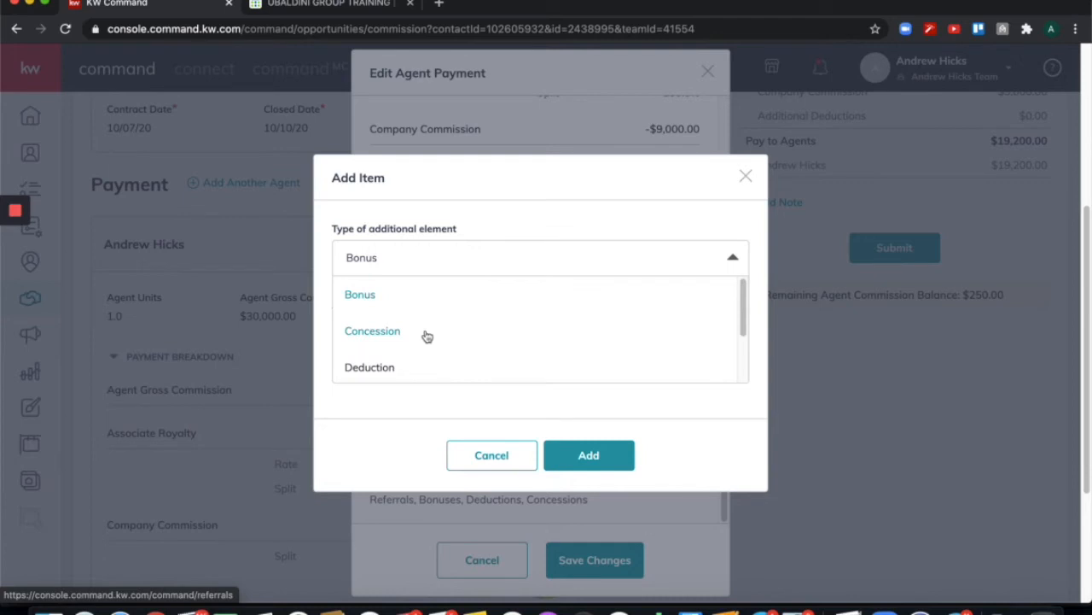
scroll(427, 334, "down", 1)
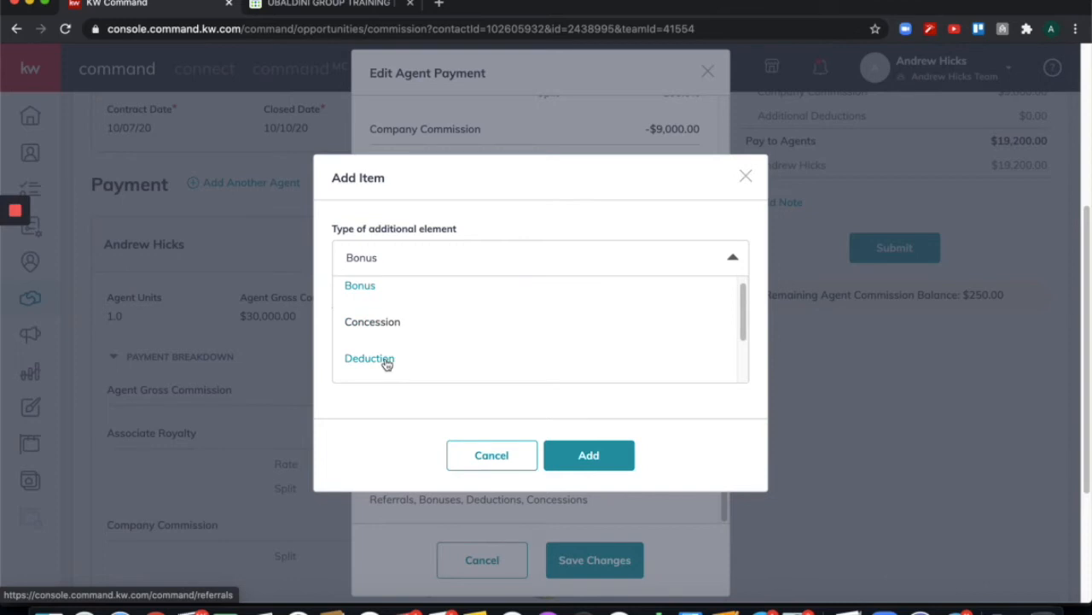
left_click(387, 363)
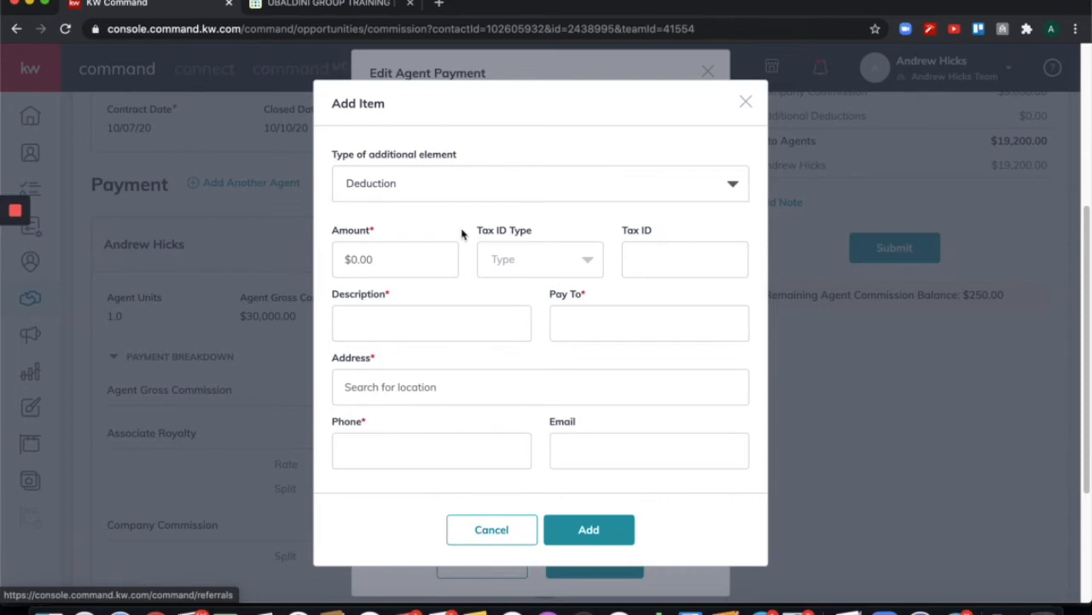
Enter a $300.00 deduction amount with the description Transaction Coordinator.
left_click(418, 260)
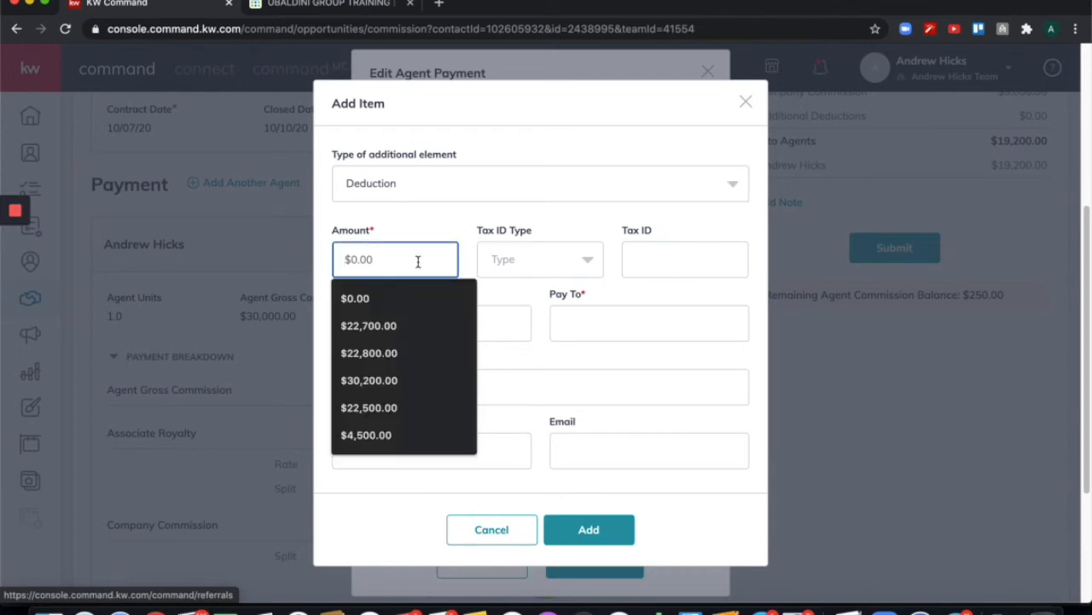
type("$300")
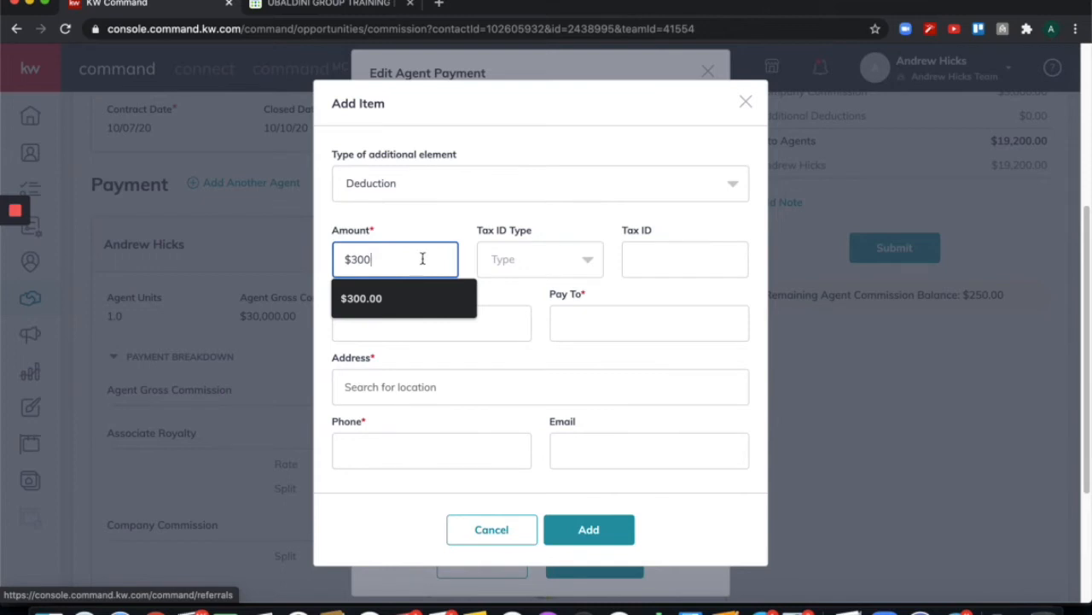
left_click(465, 221)
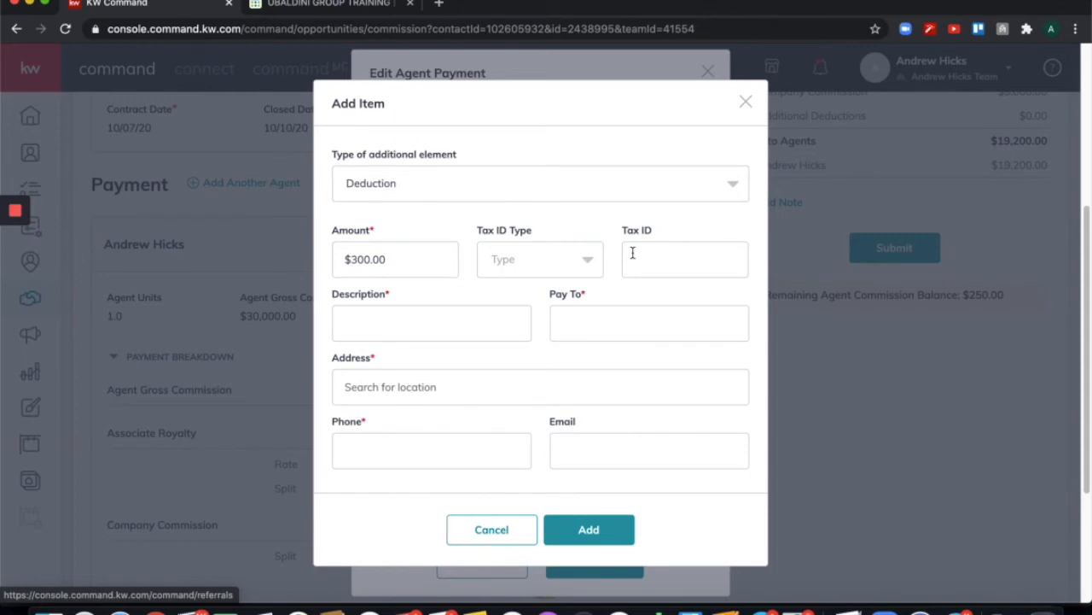
left_click(490, 323)
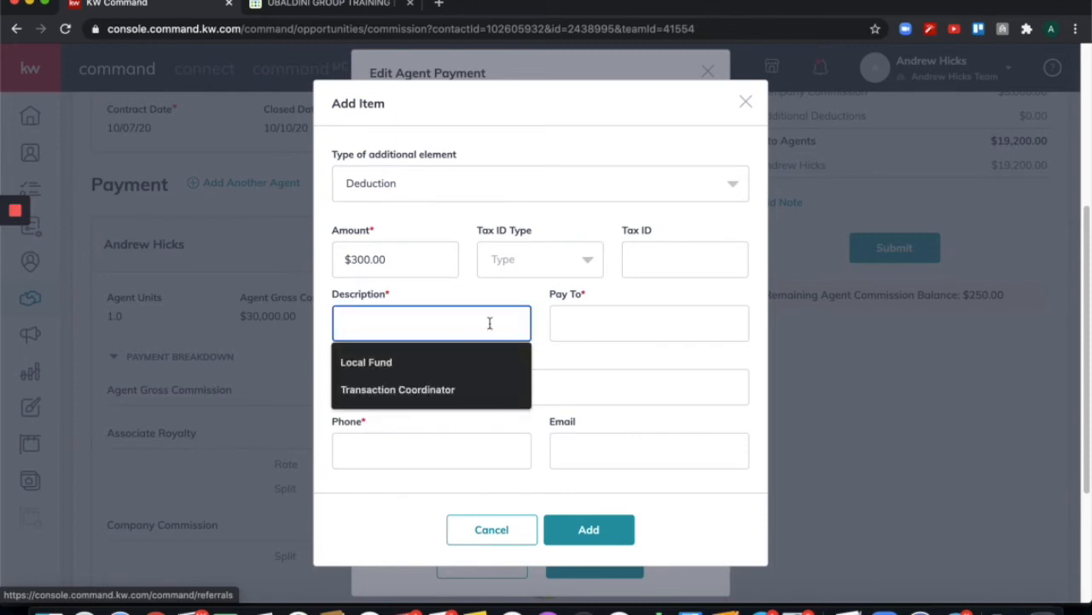
type("Transact")
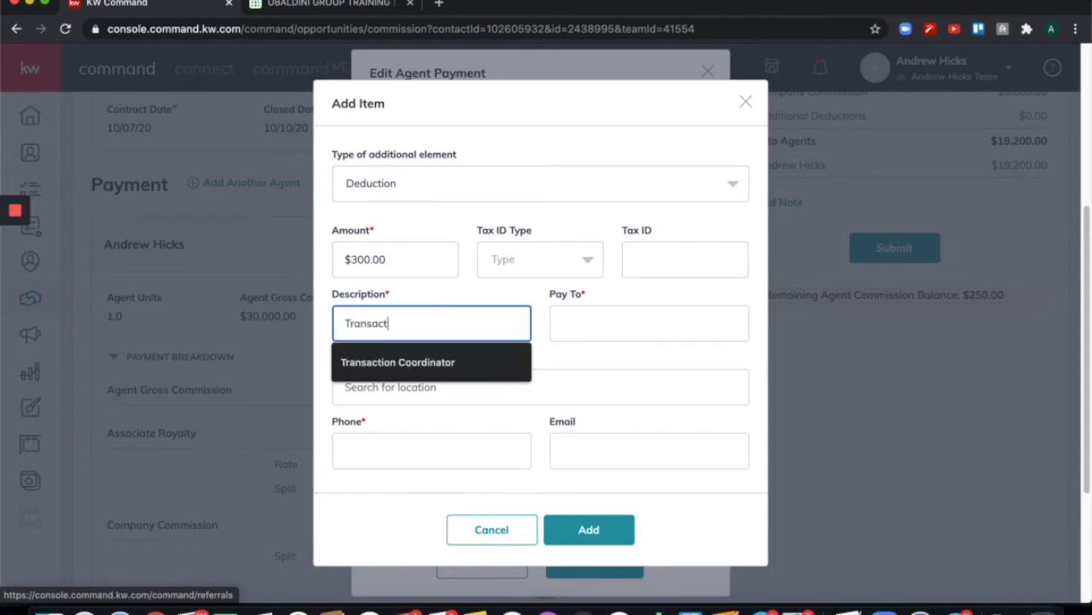
type("ion Coordinator")
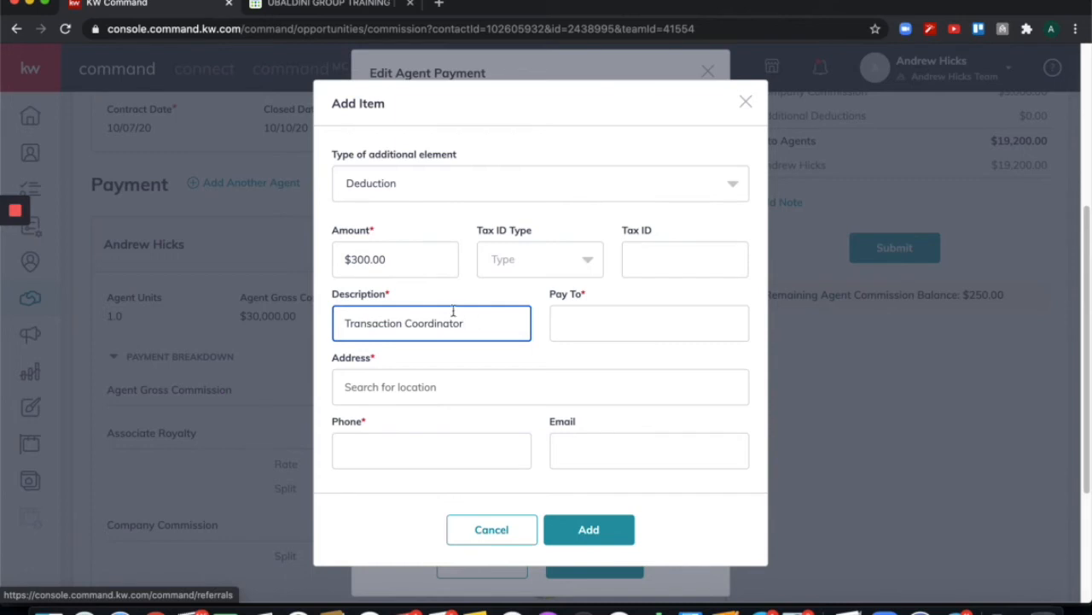
Fill in the payee's name in the Pay To field.
left_click(652, 320)
type("Mr. Transaction")
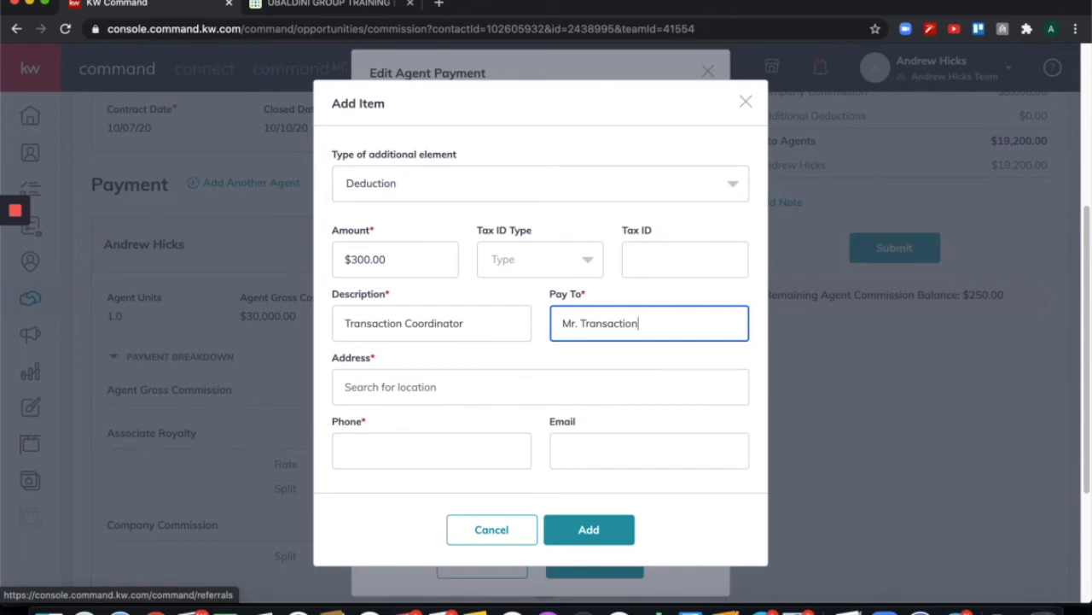
left_click(536, 363)
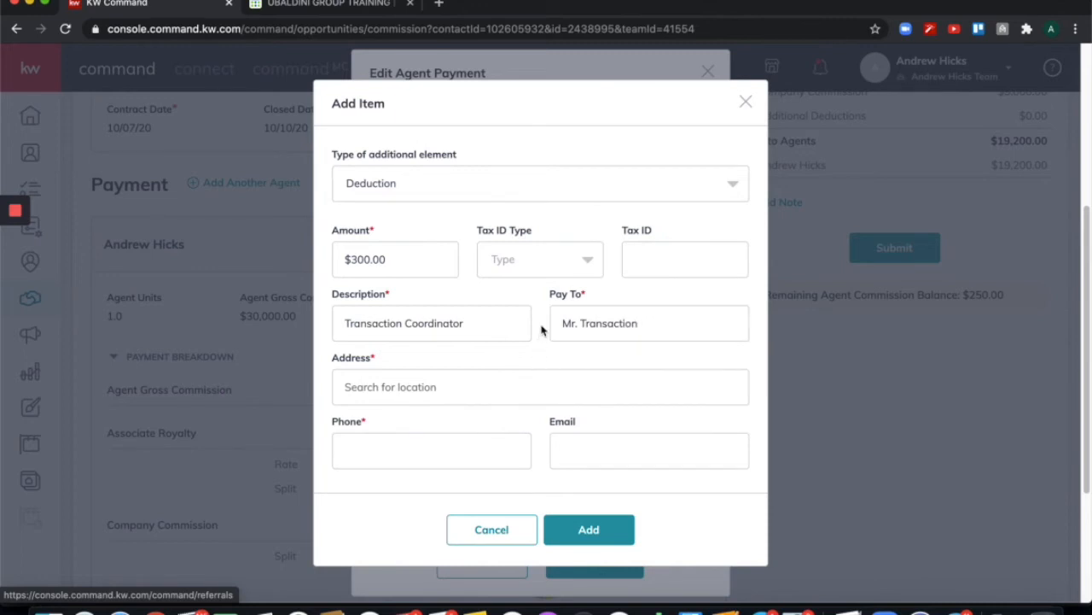
scroll(538, 345, "down", 1)
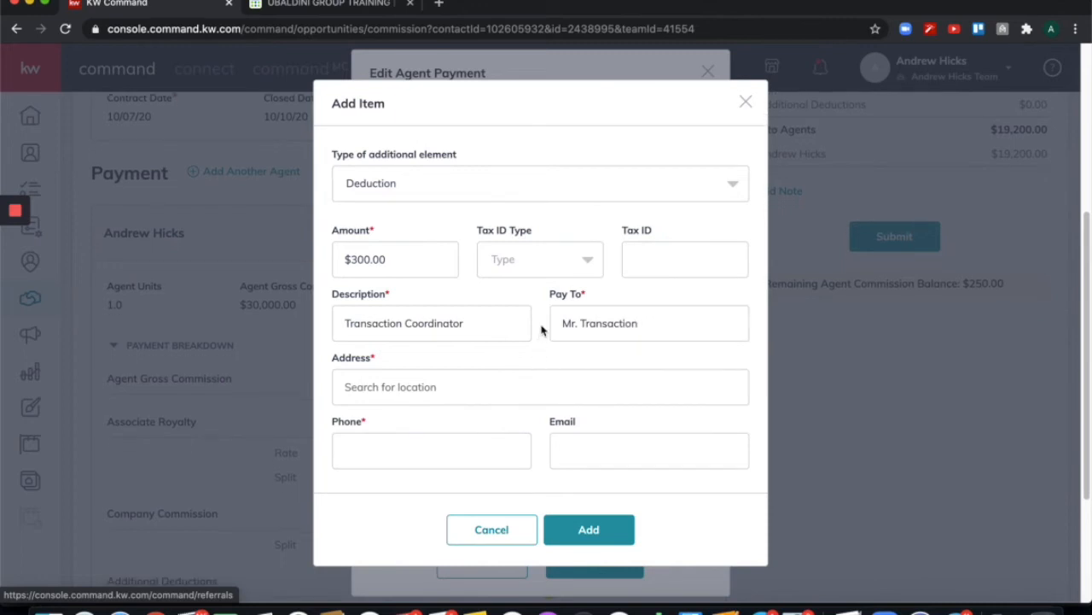
Add the payee's address from the suggestions and phone number, then add the deduction.
left_click(429, 386)
type("123")
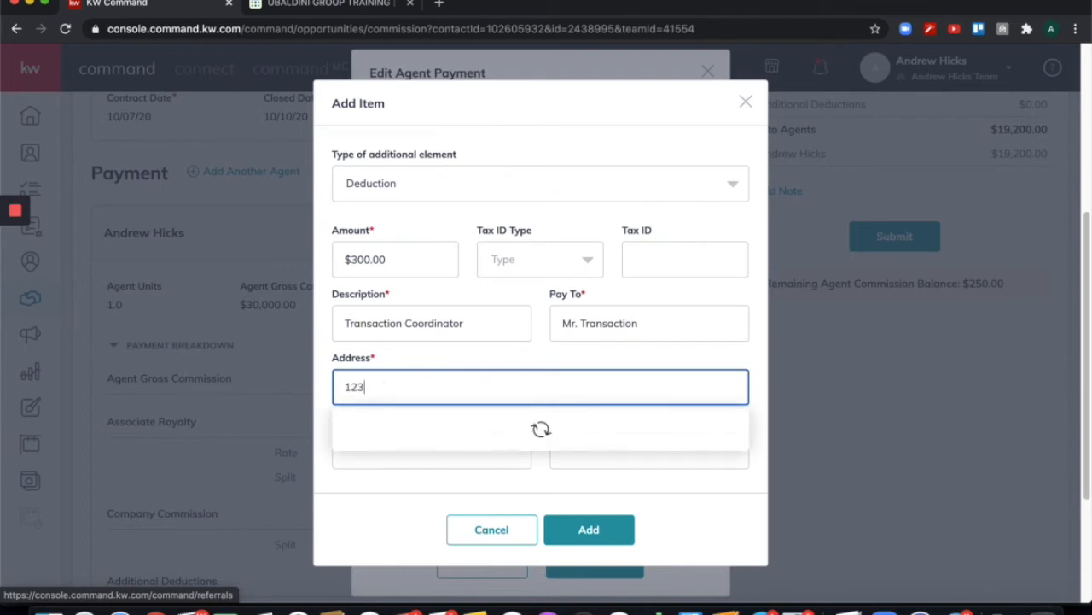
type(" main")
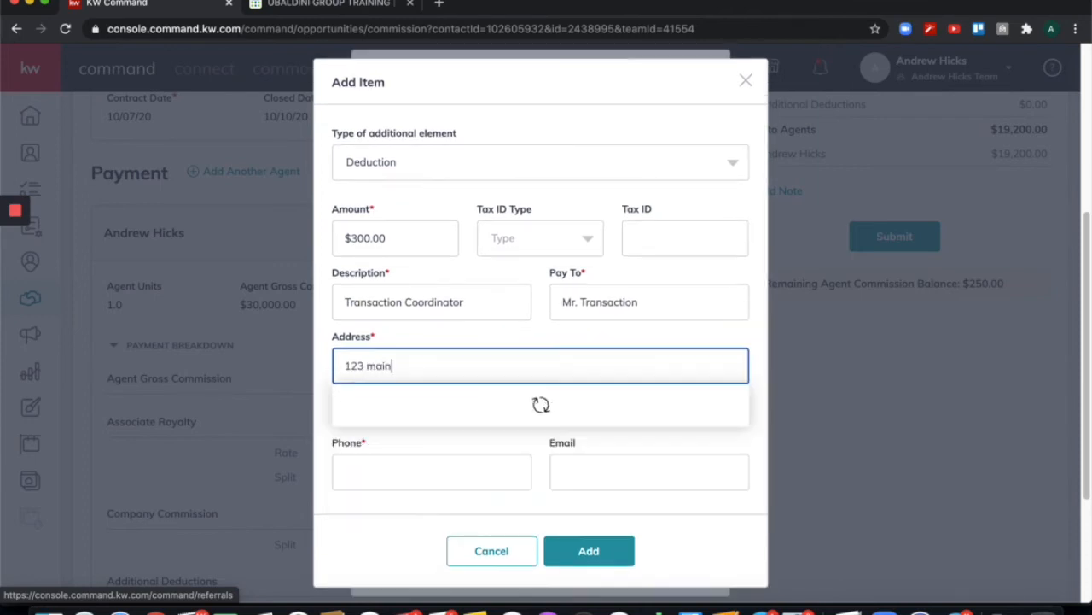
left_click(408, 434)
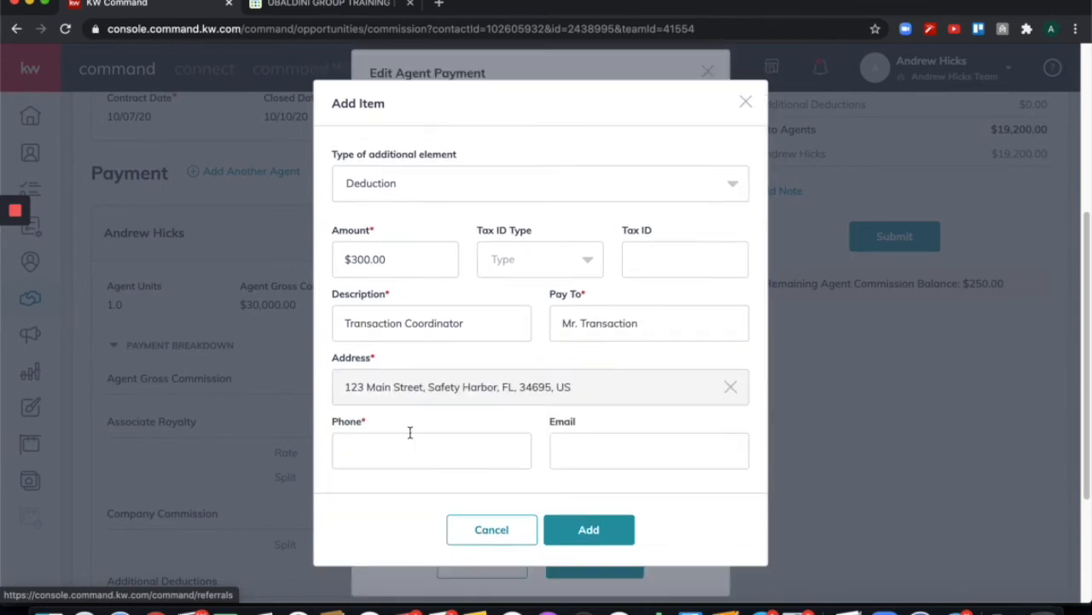
left_click(428, 450)
type("1231231231")
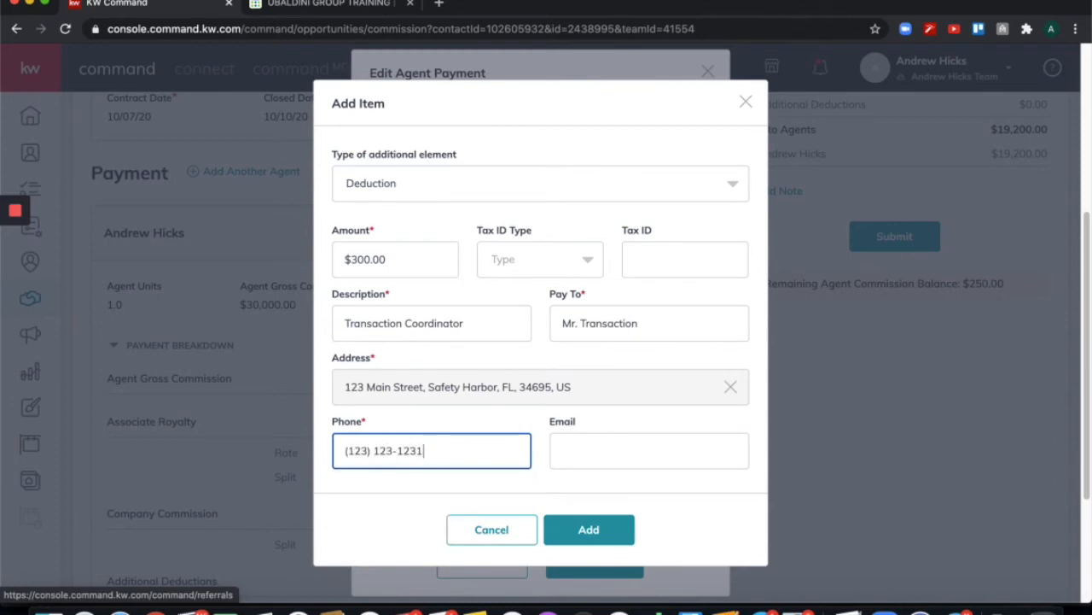
left_click(403, 484)
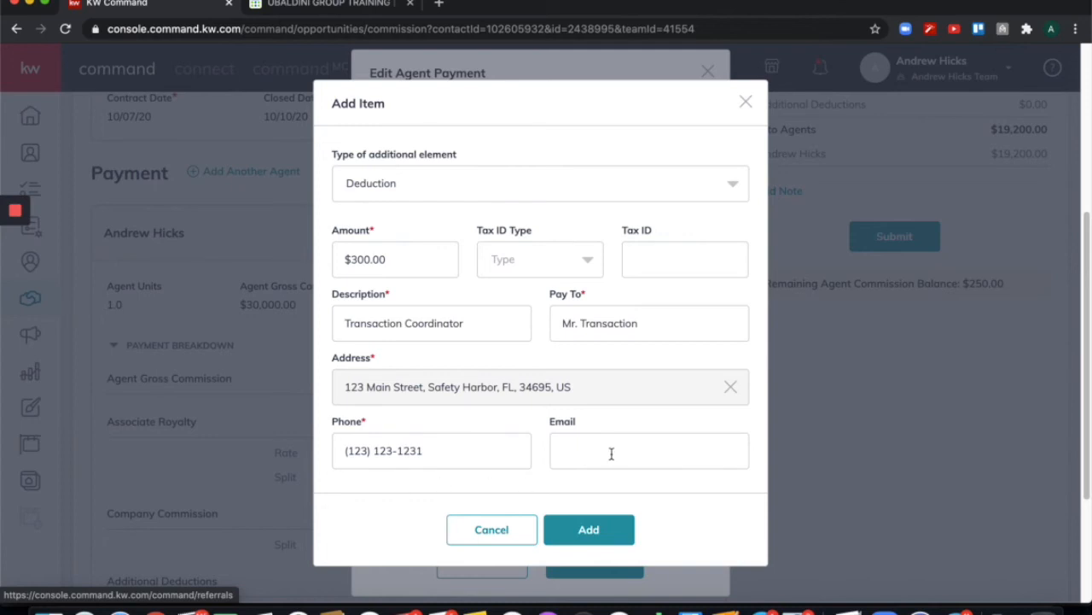
left_click(588, 530)
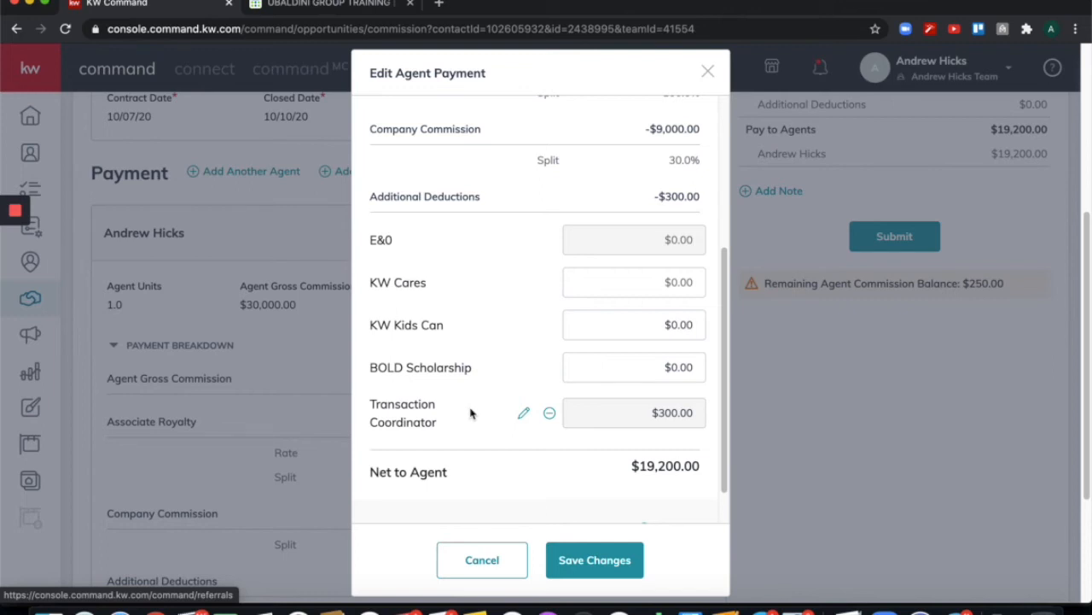
scroll(534, 427, "down", 1)
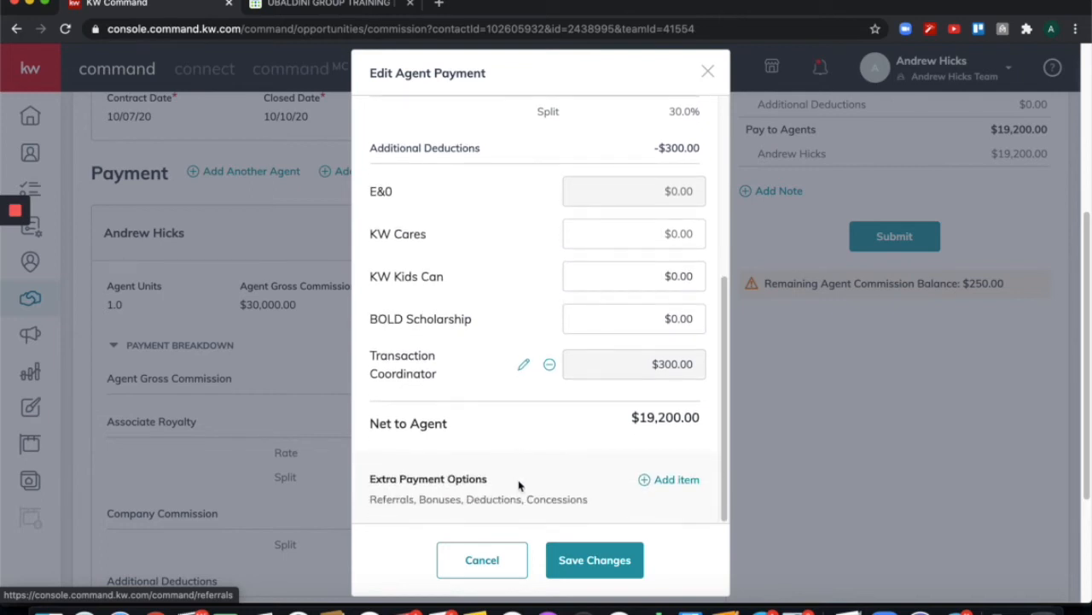
Add another extra payment item and set its type to Outside Referral.
left_click(681, 481)
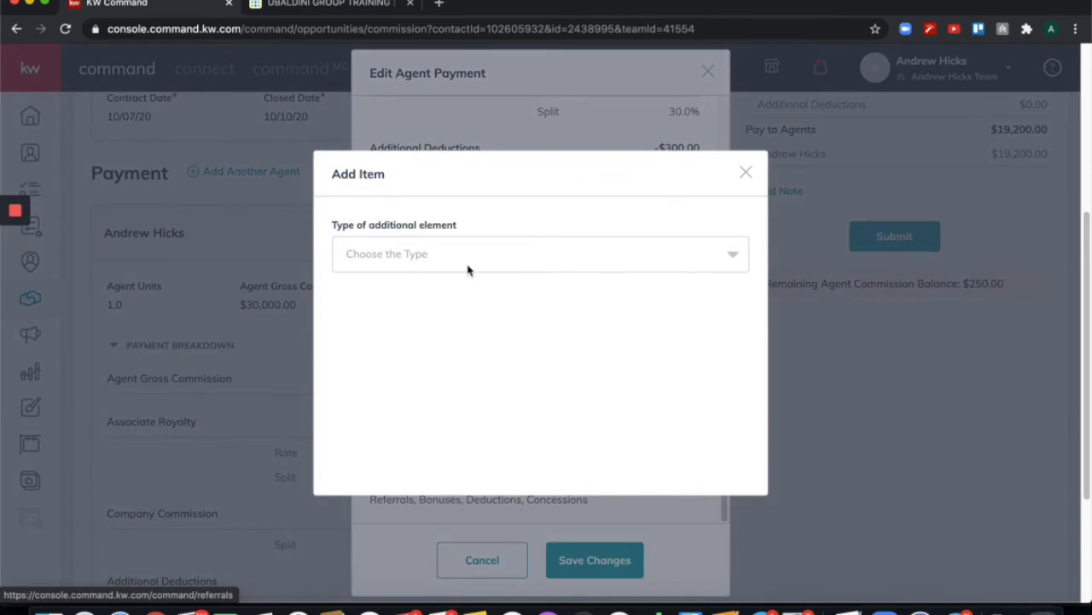
left_click(468, 270)
scroll(471, 325, "down", 1)
scroll(470, 324, "down", 2)
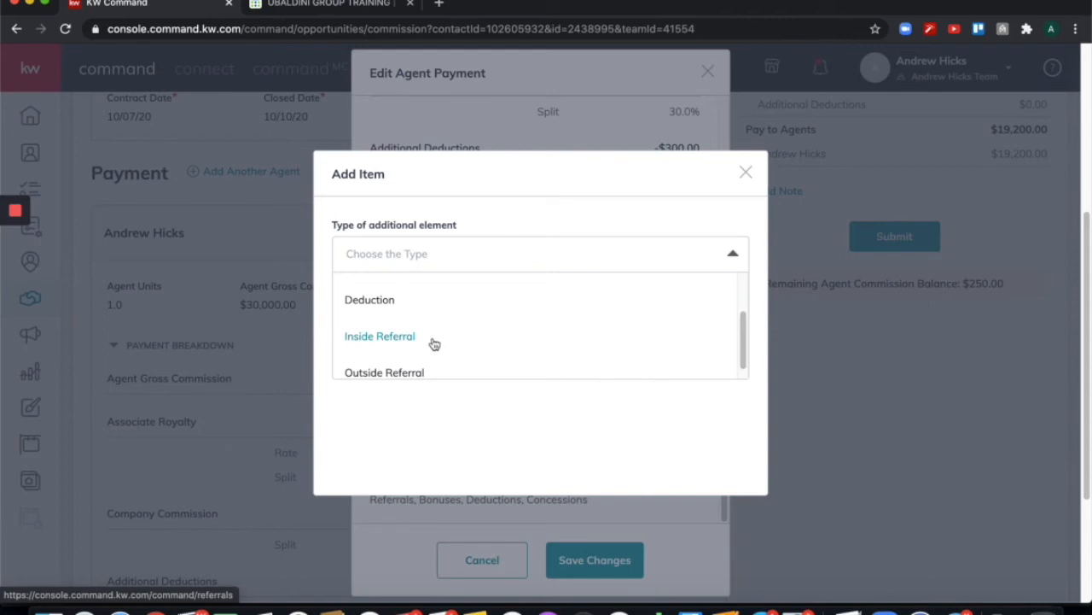
scroll(434, 343, "down", 1)
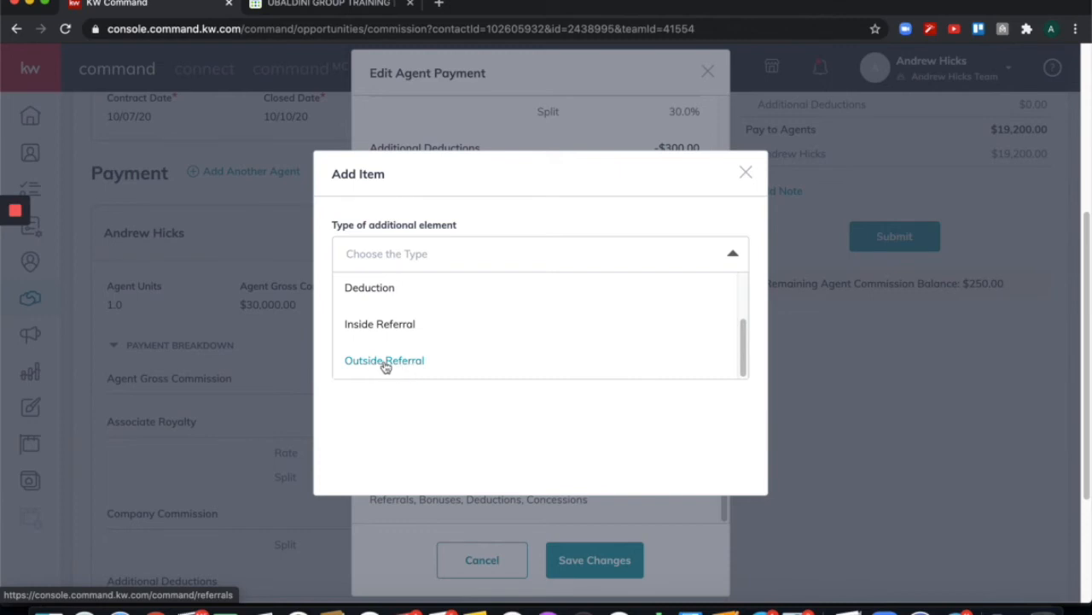
left_click(385, 361)
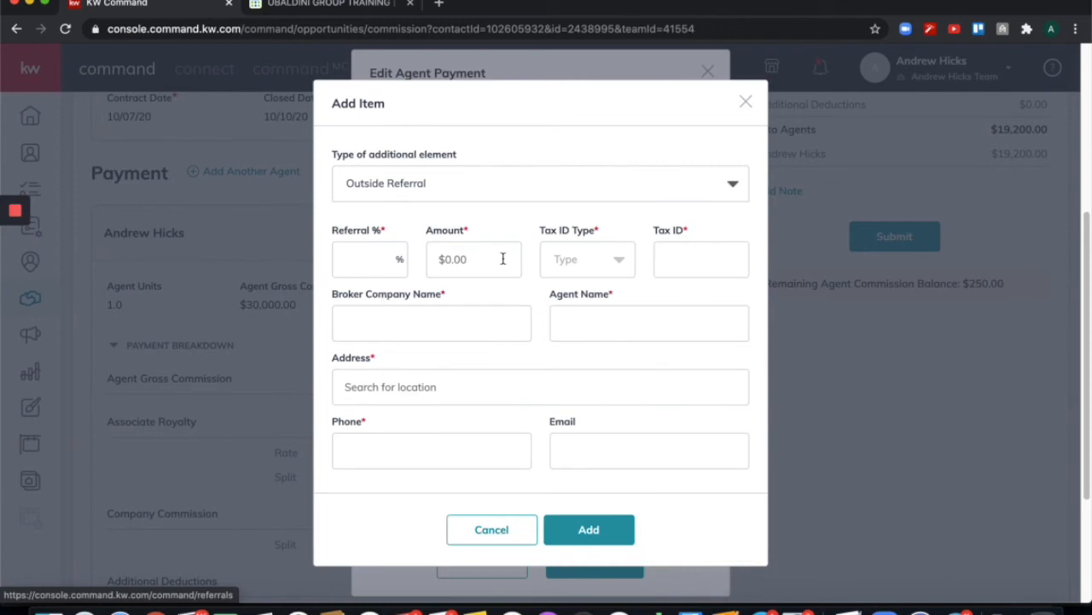
Enter a 2% referral ($605.00) with tax ID type EIN and the referral's tax ID number.
left_click(363, 263)
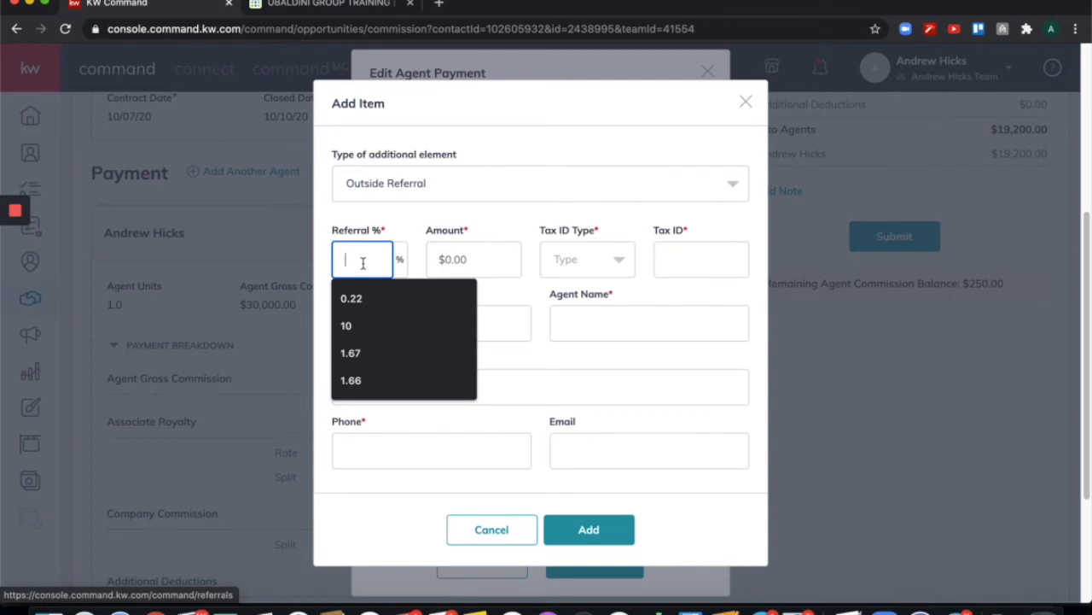
type("2")
left_click(504, 227)
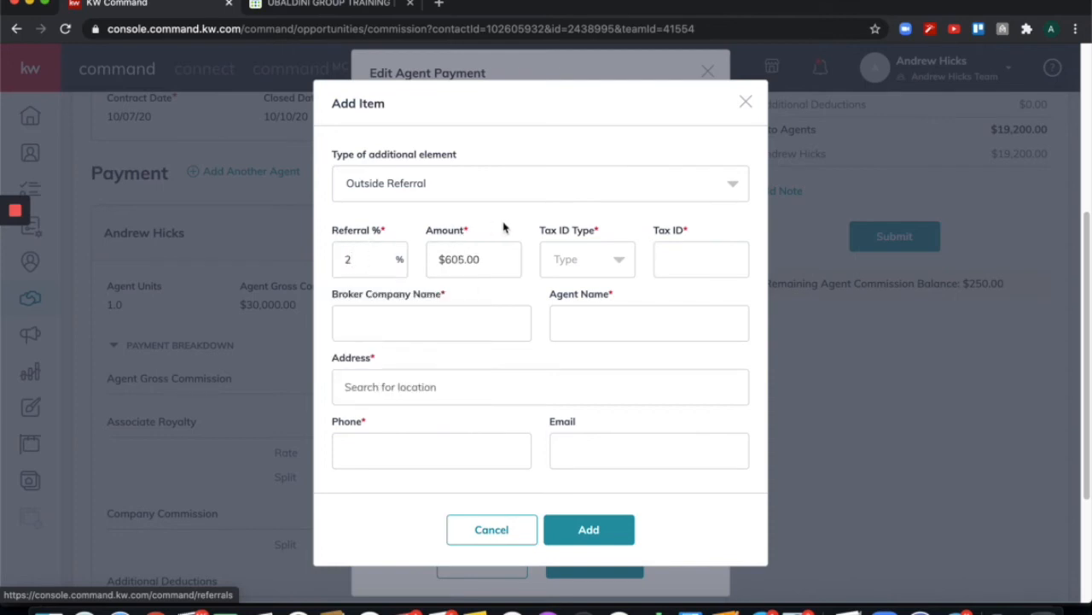
left_click(620, 264)
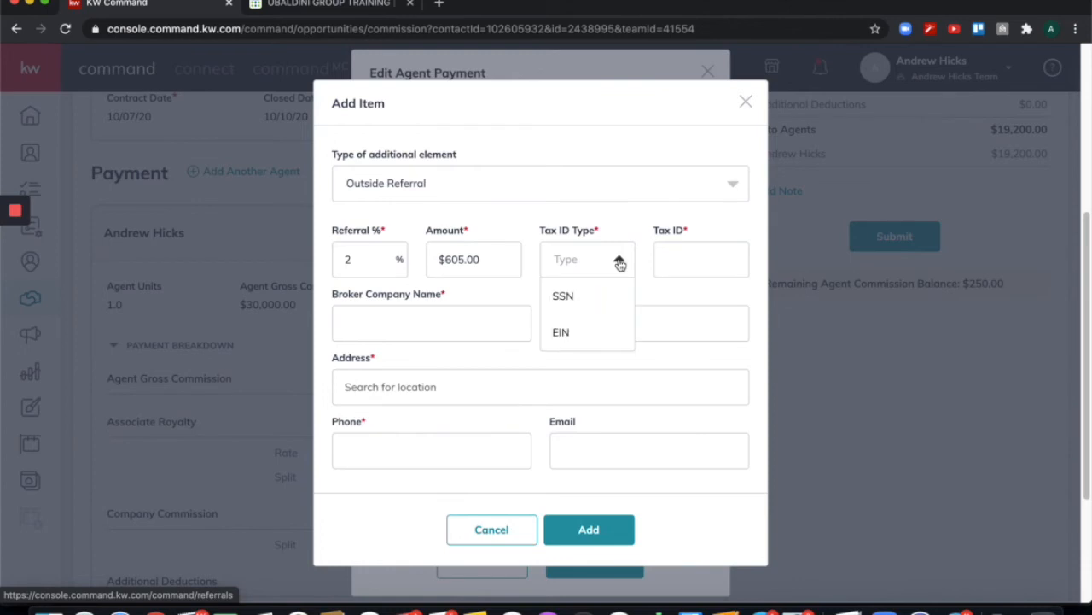
left_click(587, 331)
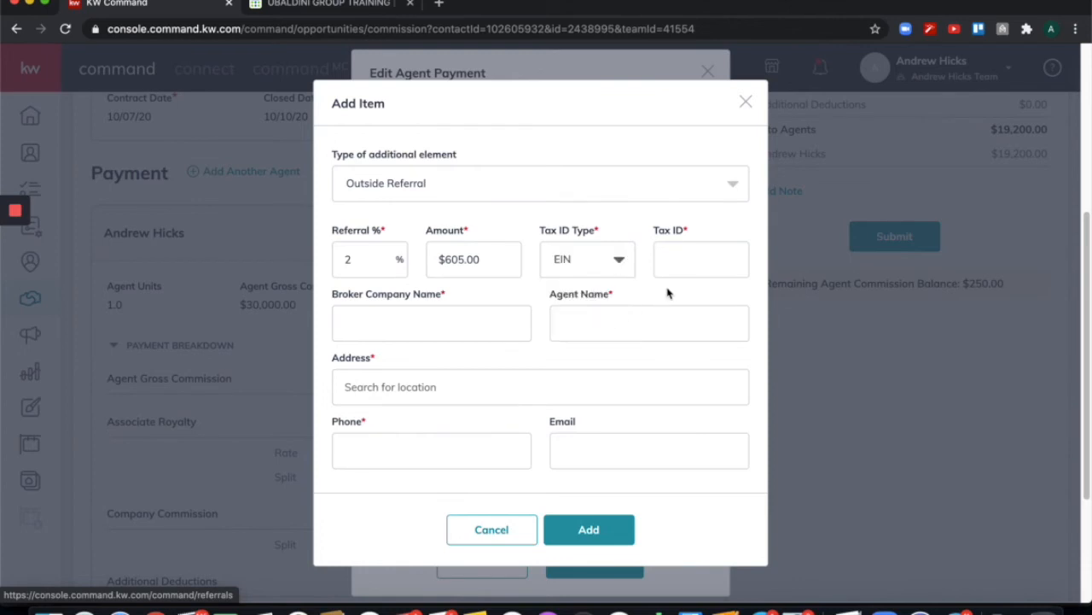
left_click(687, 268)
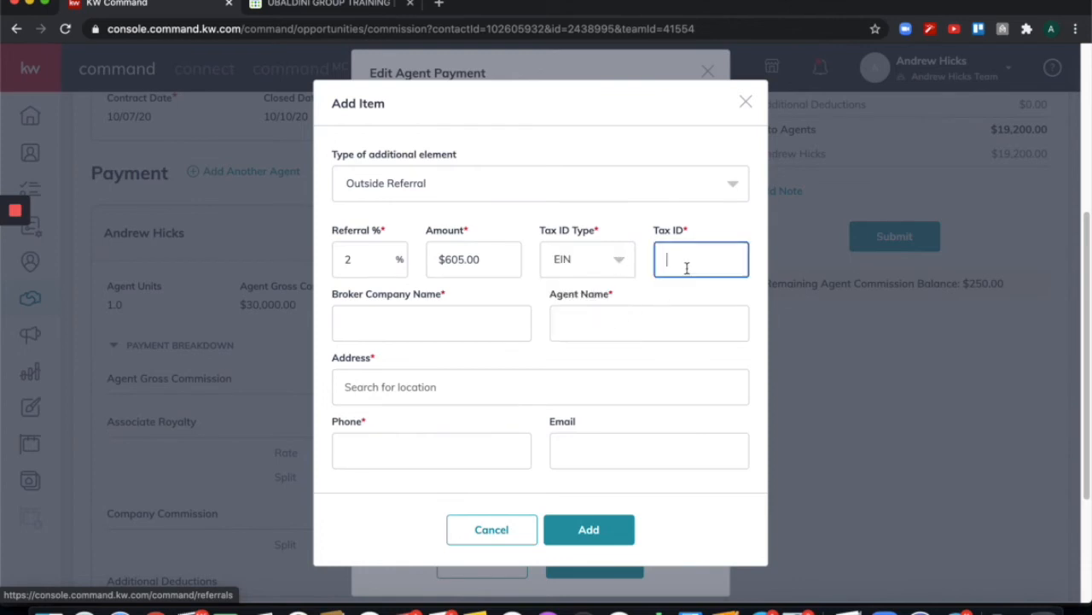
type("123123123")
Set broker to Keller Williams Las Vegas, choose the referring agent, and add their address and phone number.
left_click(444, 317)
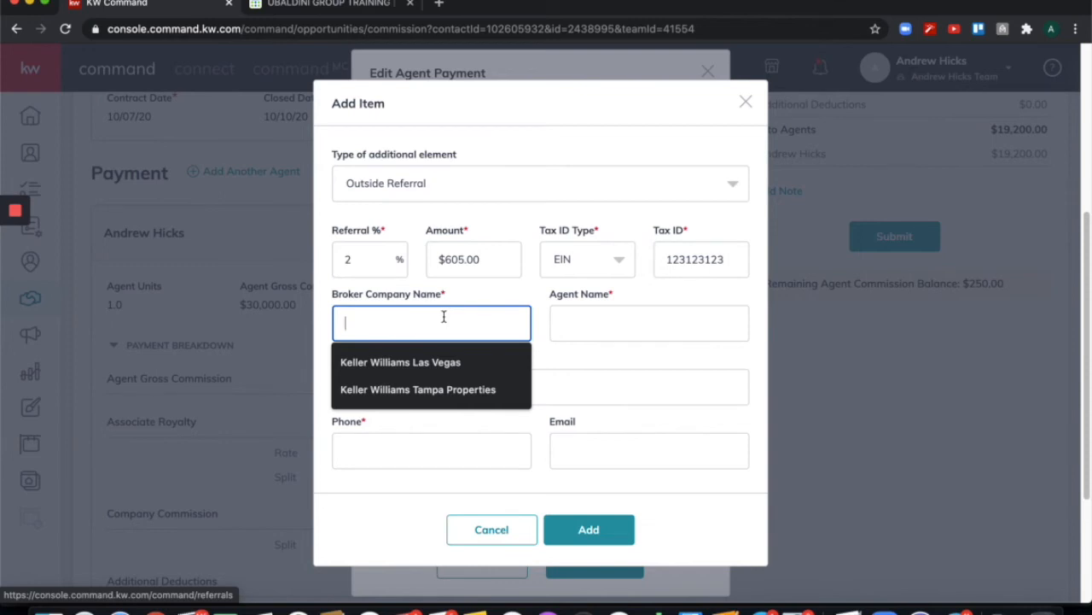
left_click(429, 362)
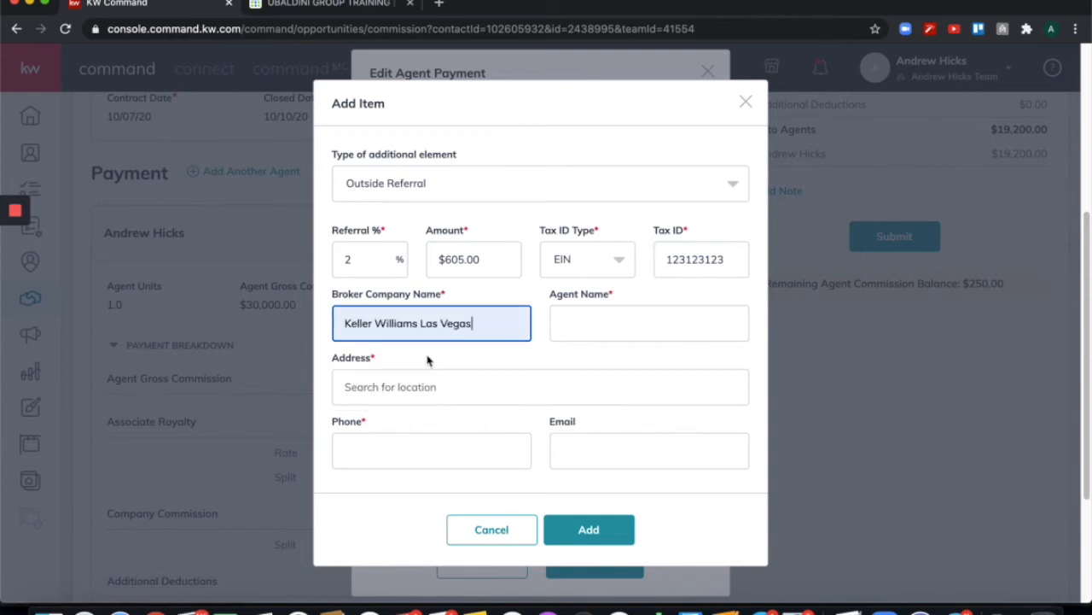
left_click(657, 325)
left_click(639, 362)
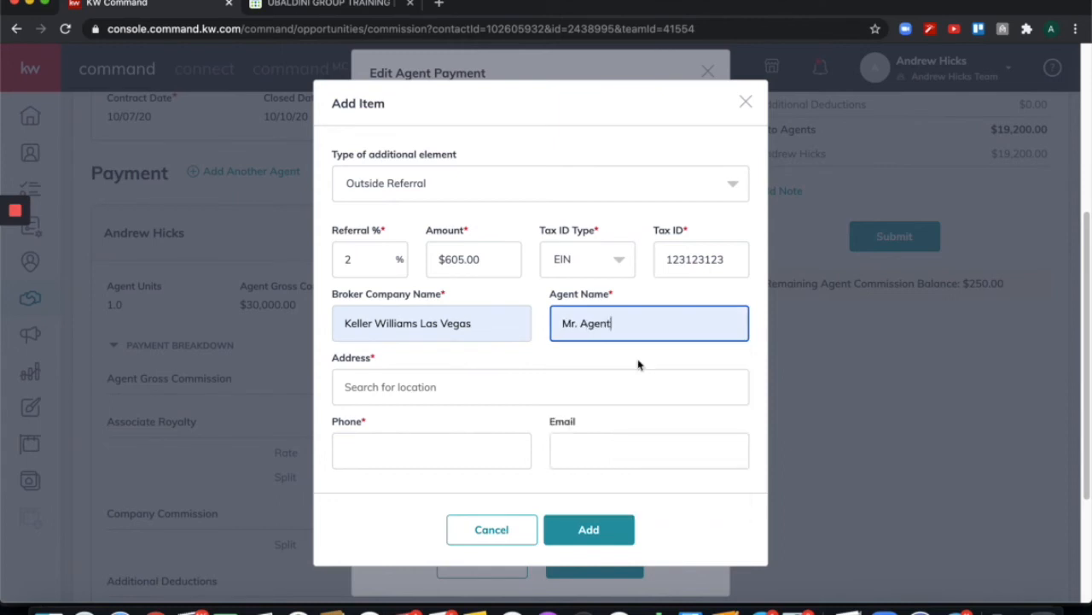
left_click(508, 387)
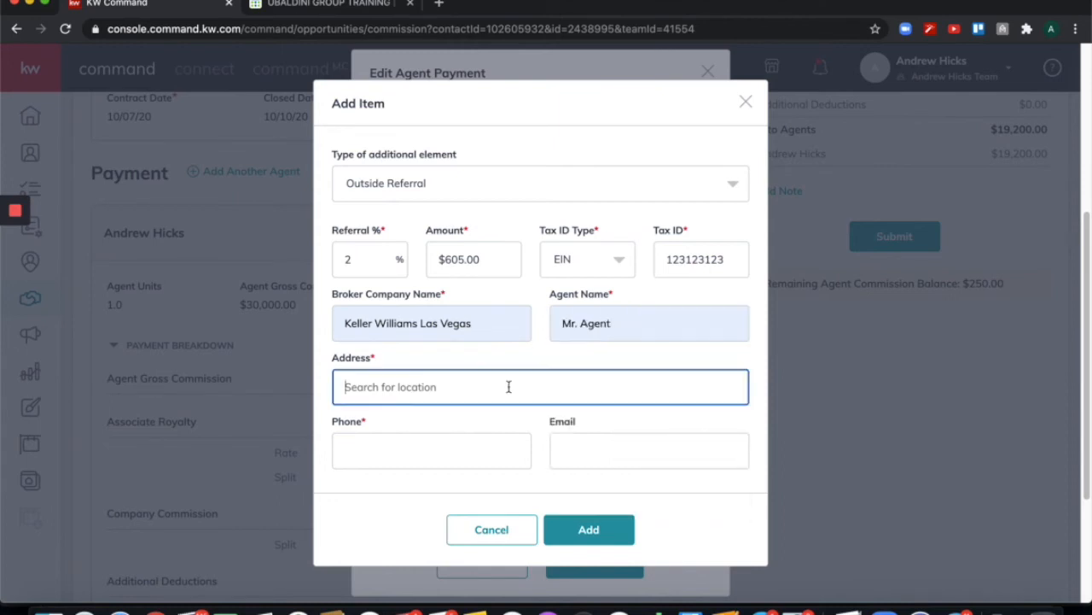
type("123 las vegas")
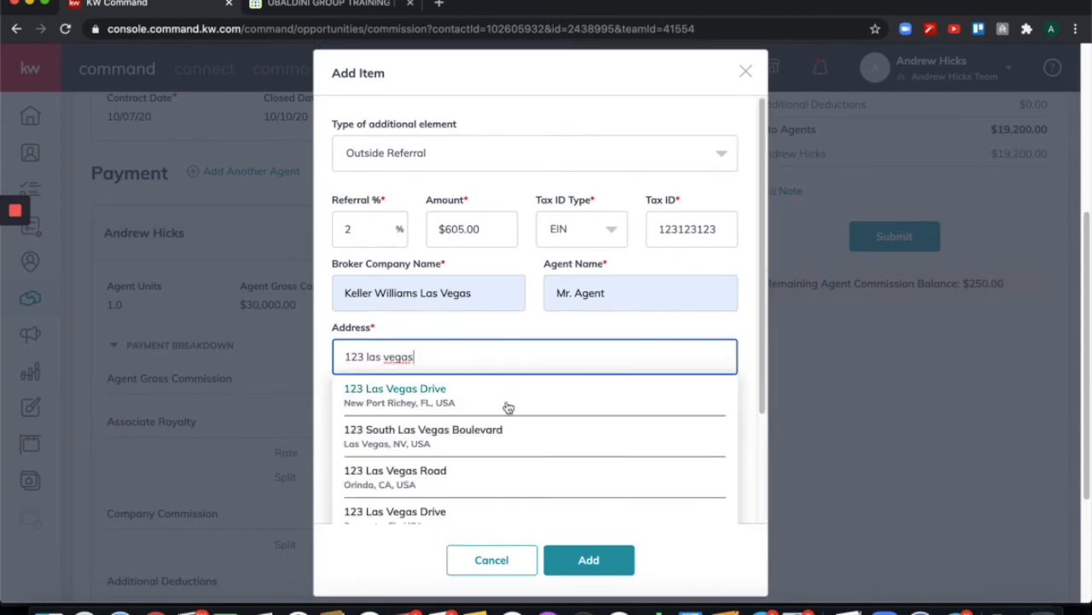
left_click(411, 435)
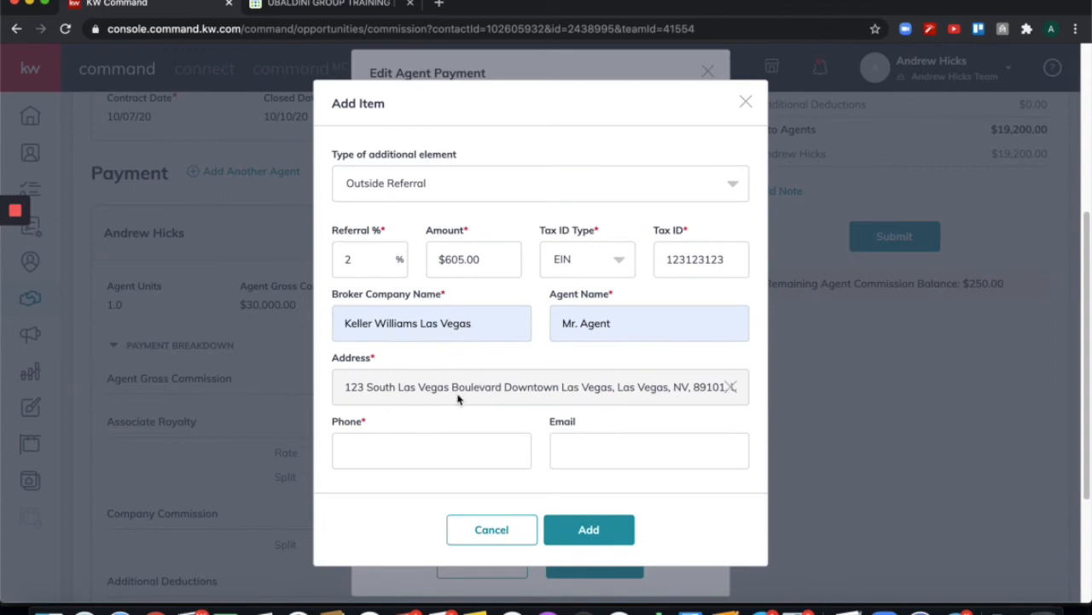
left_click(450, 454)
type("1231231231")
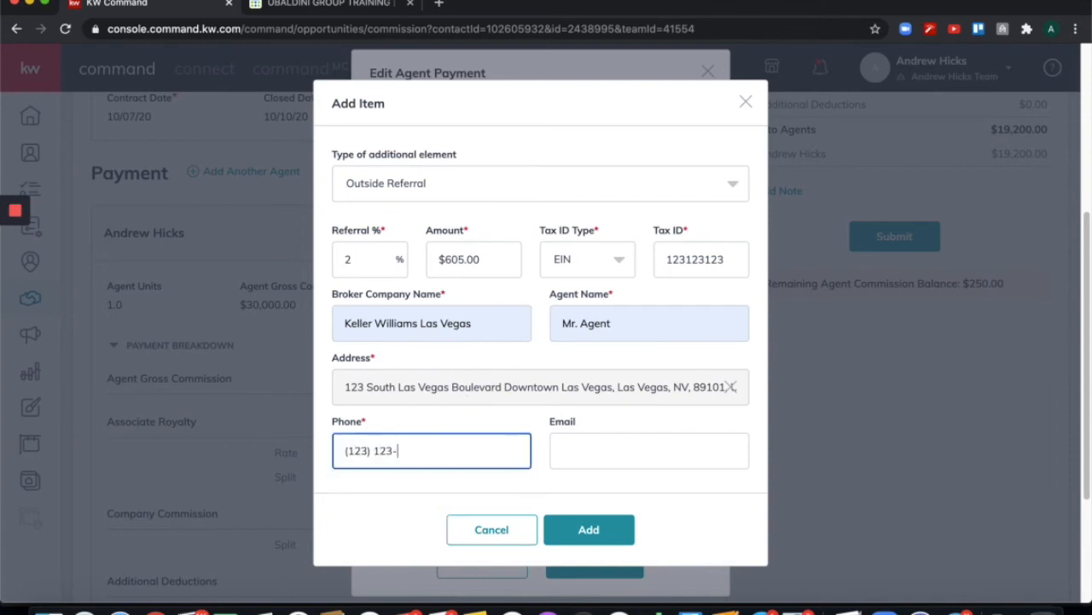
left_click(464, 422)
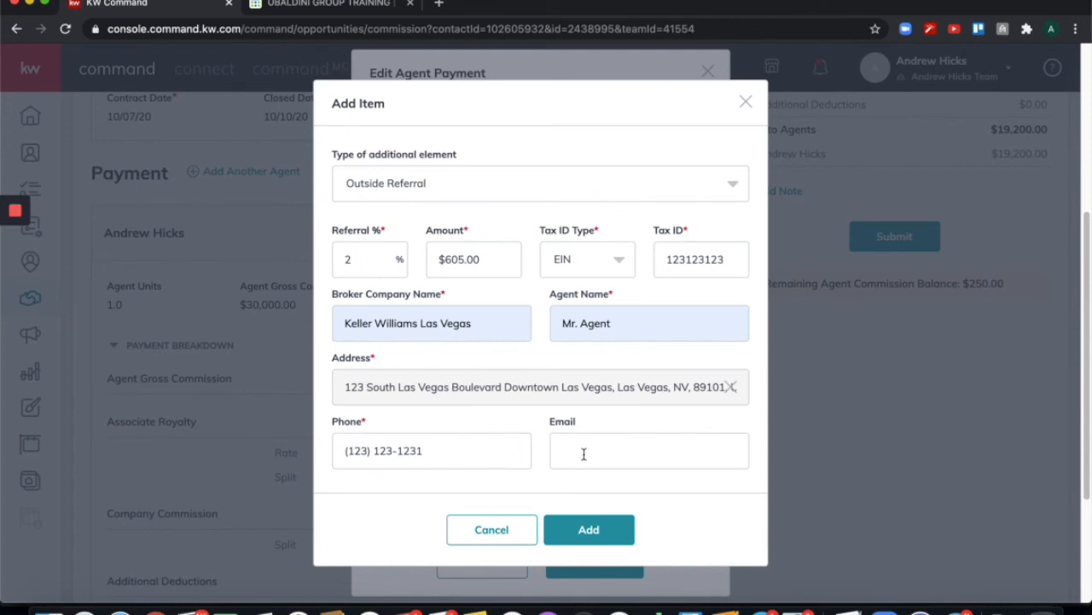
Confirm the item so the $605.00 outside referral appears in the Edit Agent Payment list.
left_click(588, 530)
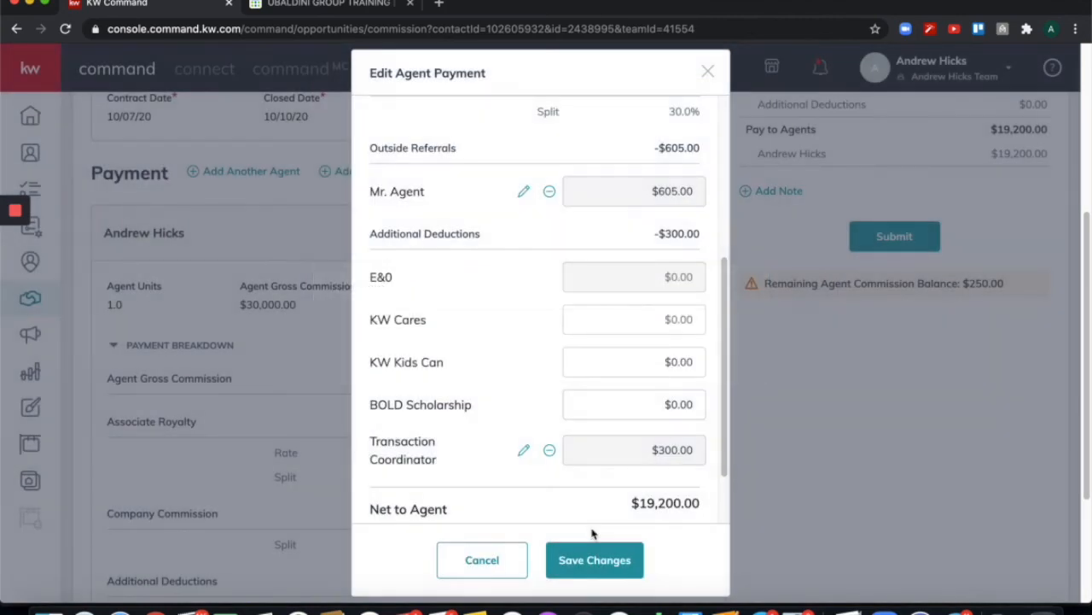
scroll(543, 395, "down", 2)
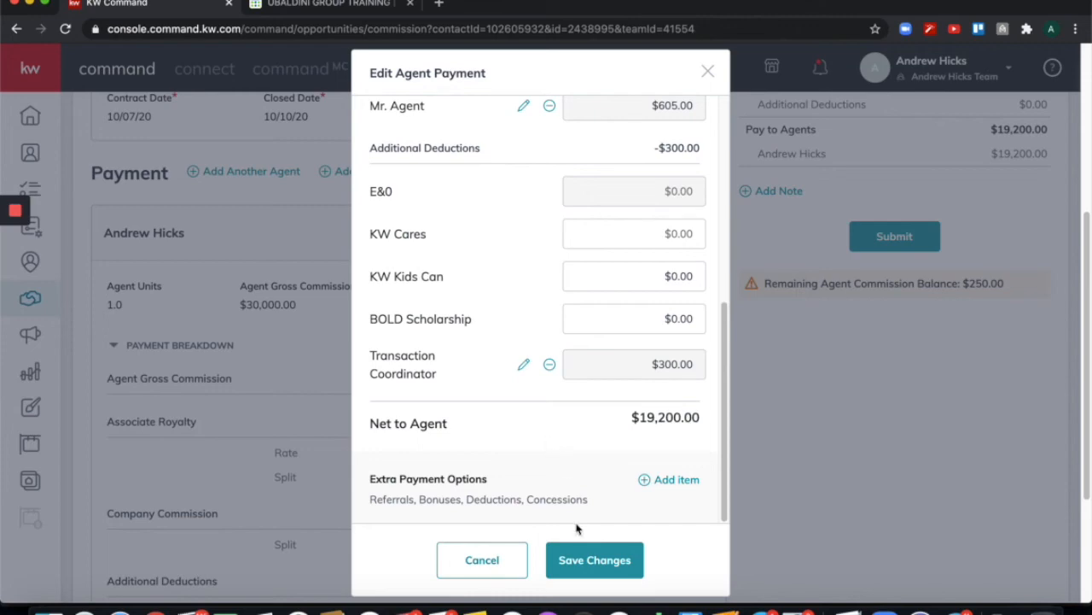
left_click(597, 565)
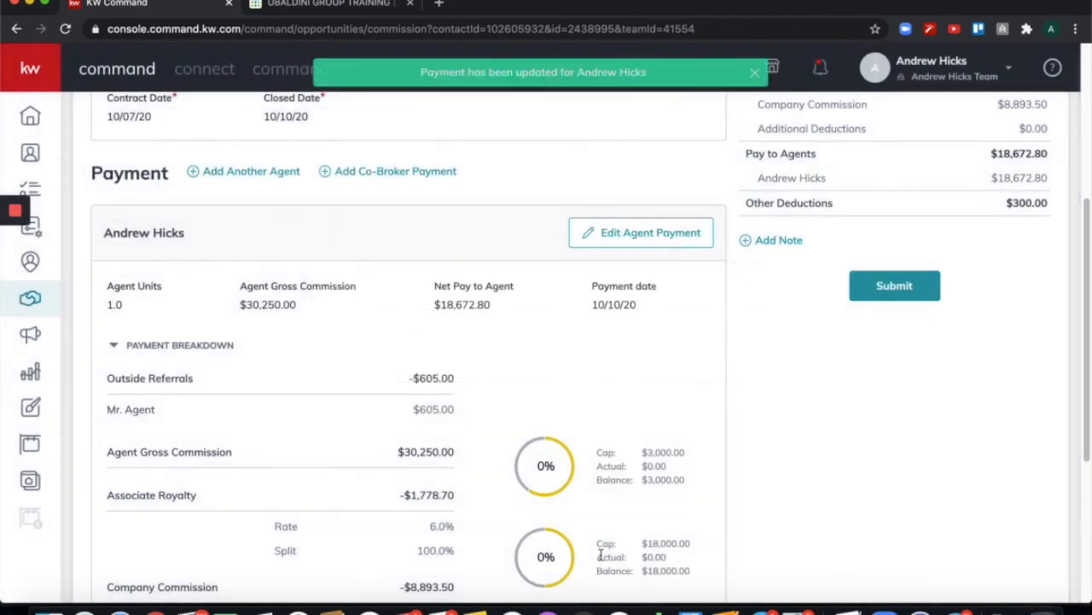
scroll(714, 313, "up", 1)
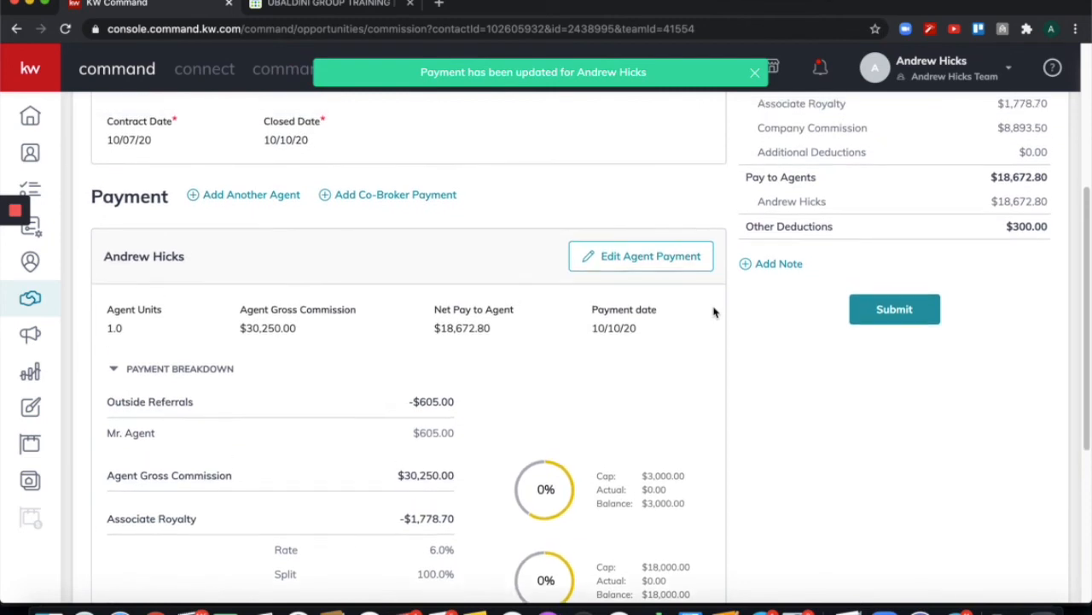
scroll(569, 435, "down", 2)
scroll(568, 437, "down", 2)
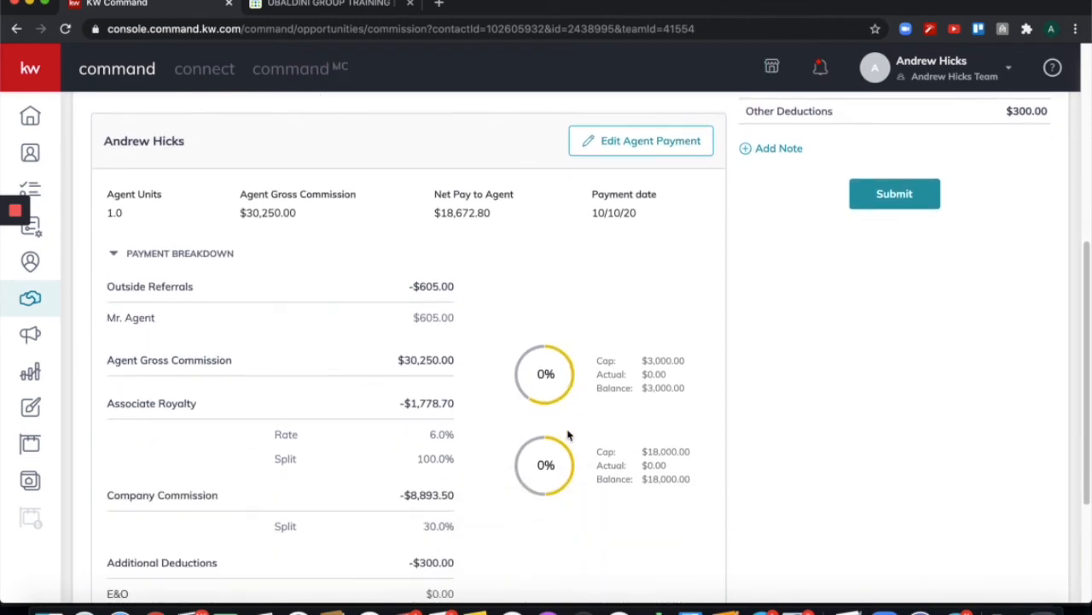
scroll(335, 450, "down", 3)
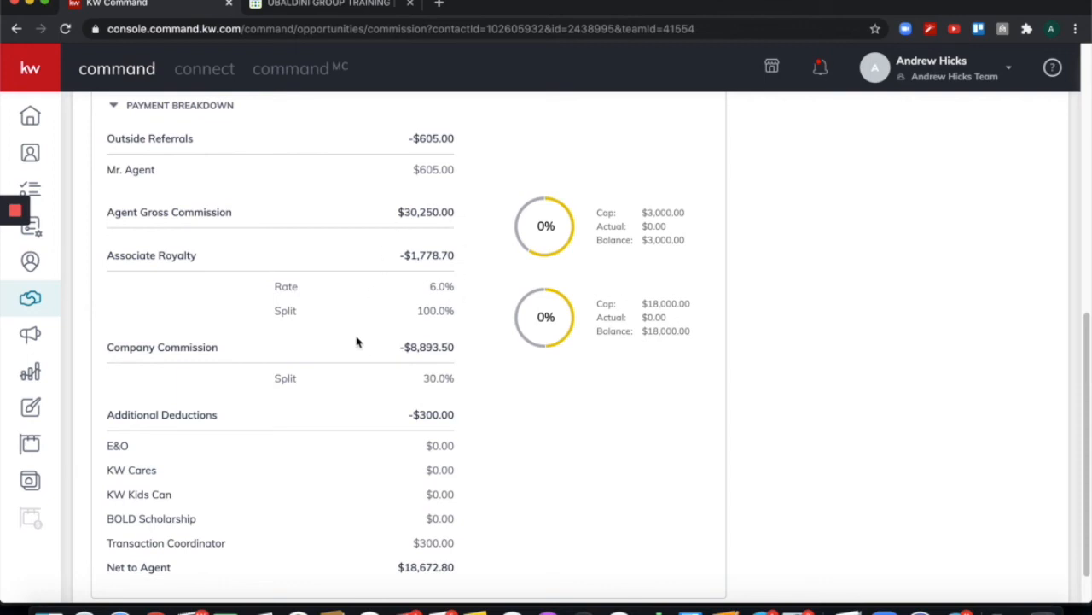
scroll(348, 357, "down", 1)
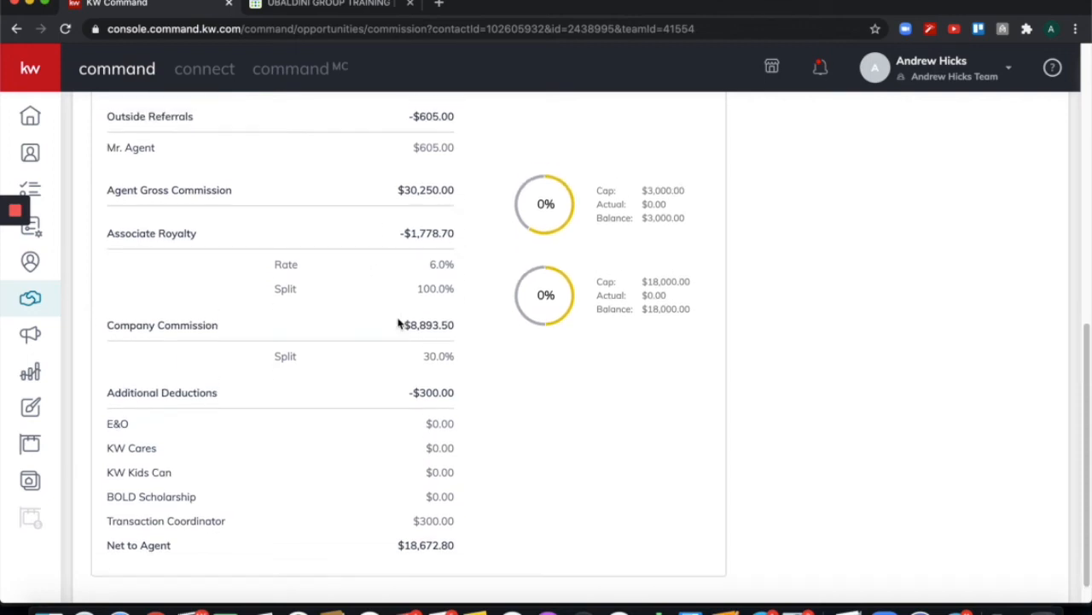
scroll(398, 320, "up", 6)
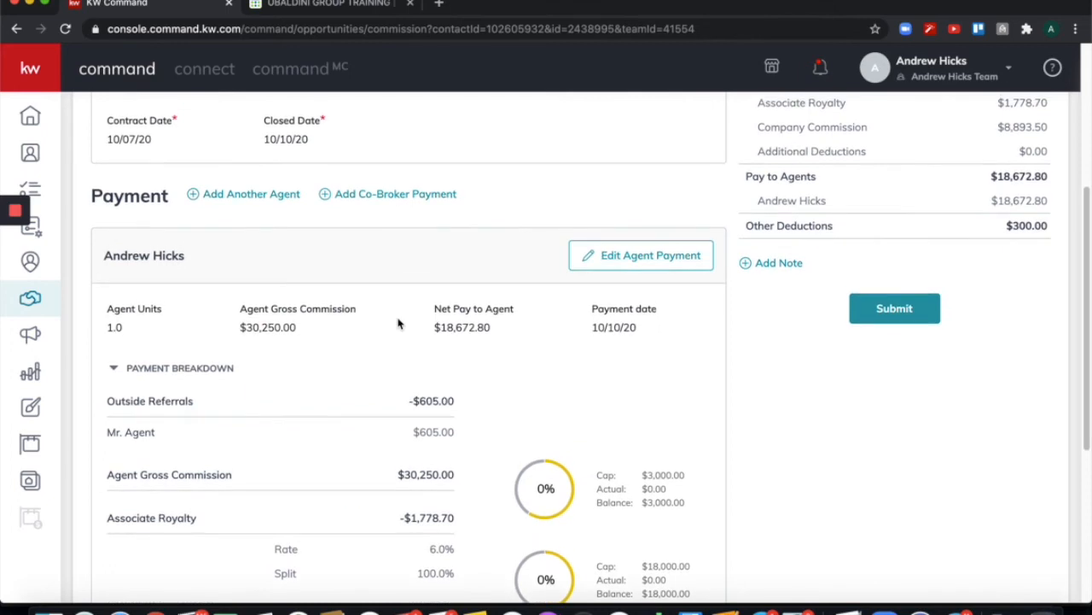
scroll(398, 322, "up", 1)
scroll(398, 323, "up", 2)
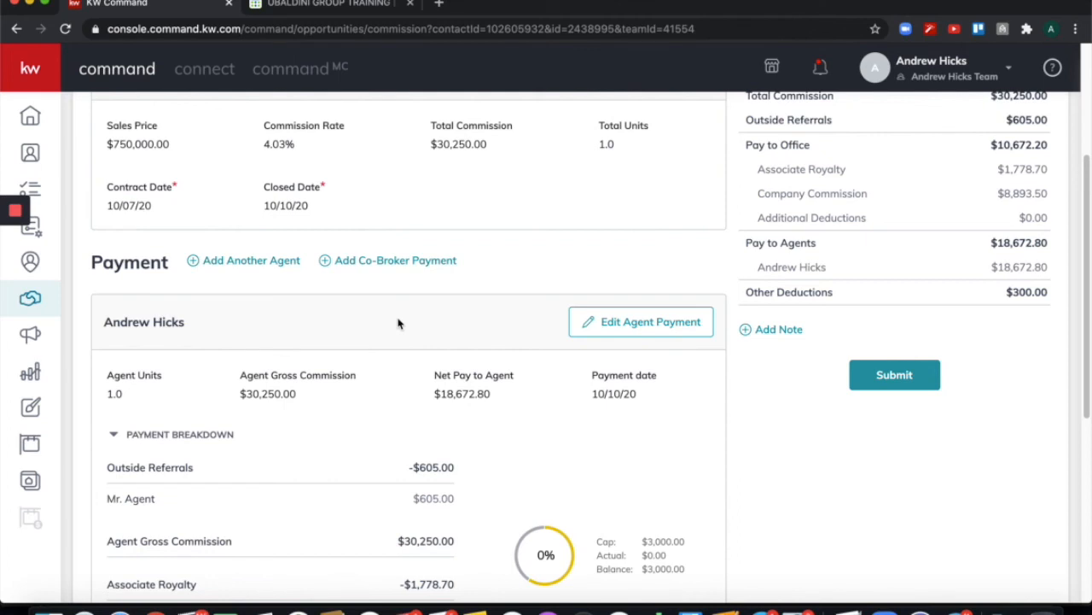
scroll(398, 322, "up", 1)
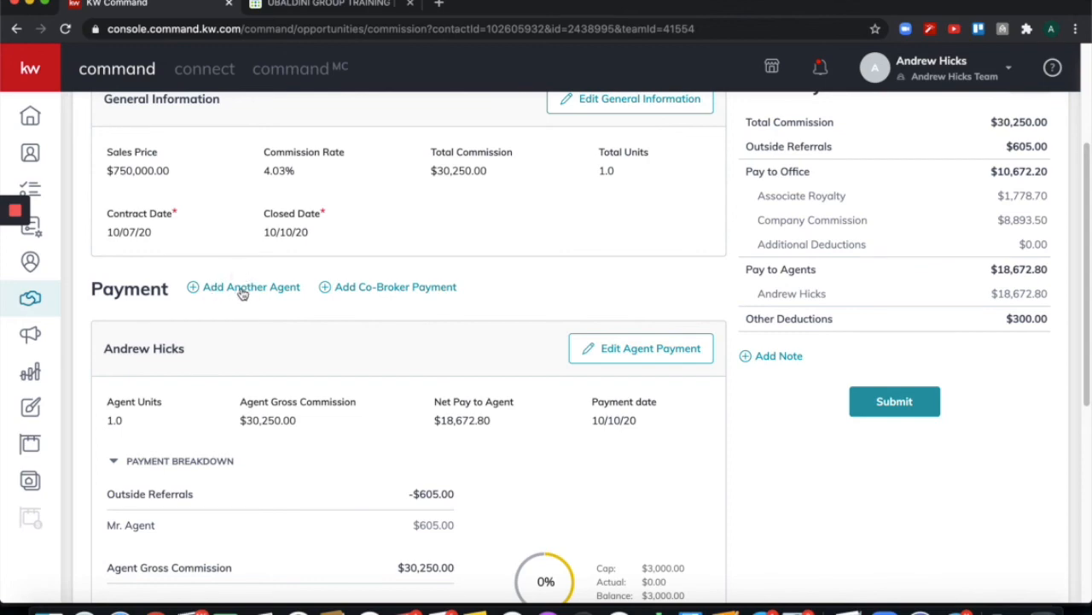
Add a second agent found by name search at 0.5 units, calculating $15,125.00 gross commission.
left_click(243, 291)
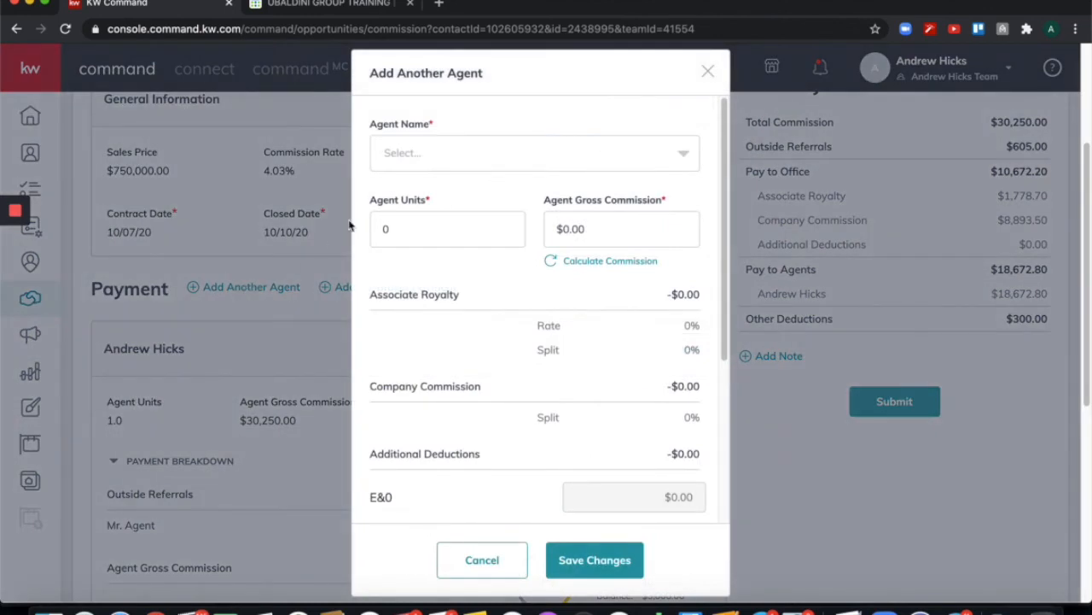
left_click(474, 164)
type("ryan")
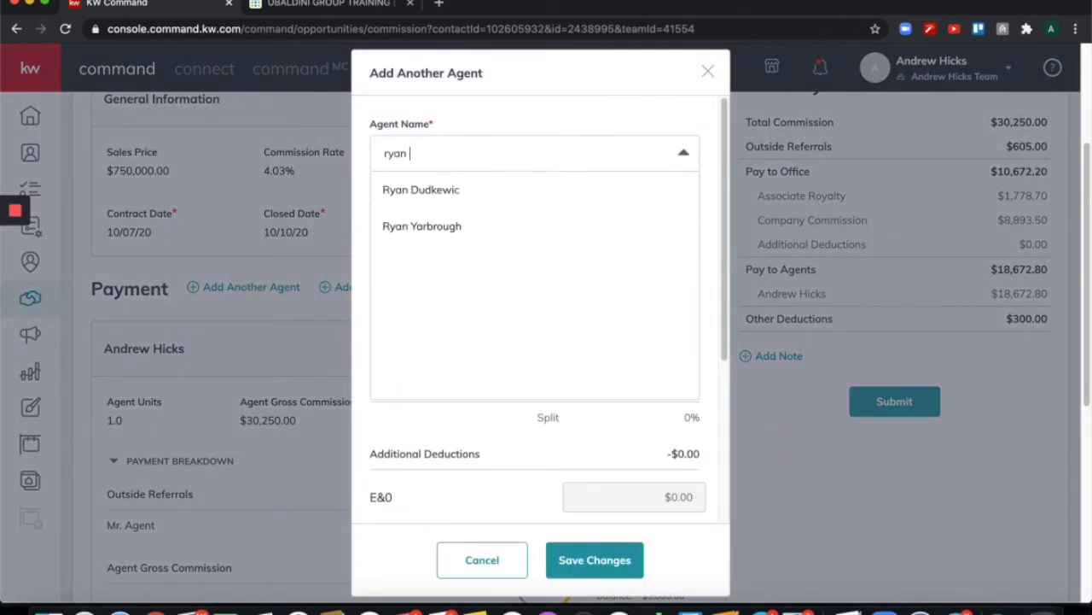
left_click(449, 227)
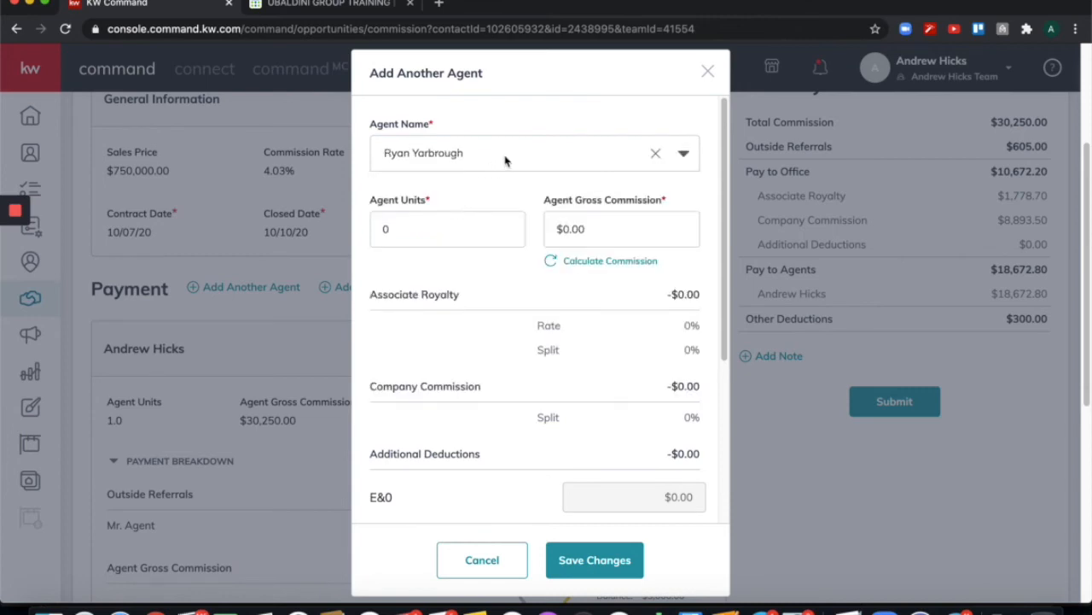
left_click(418, 230)
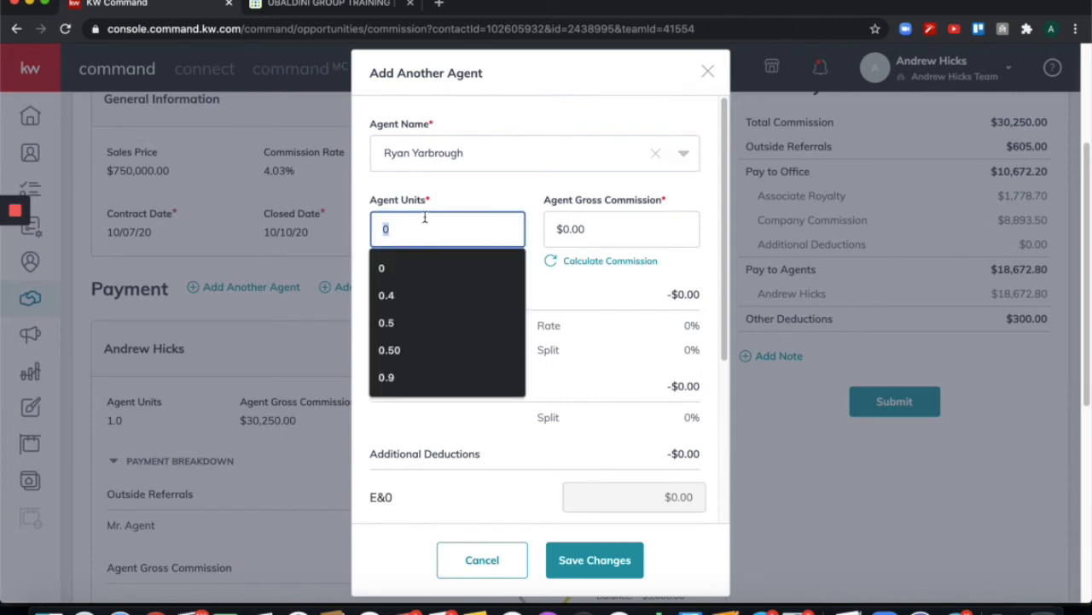
type(".5")
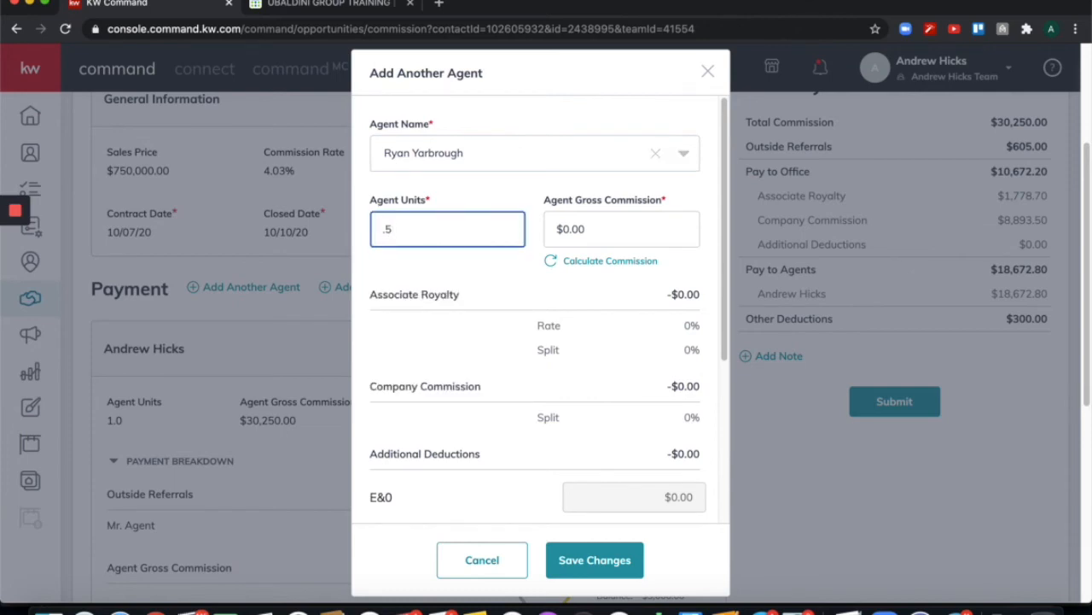
left_click(499, 198)
left_click(553, 264)
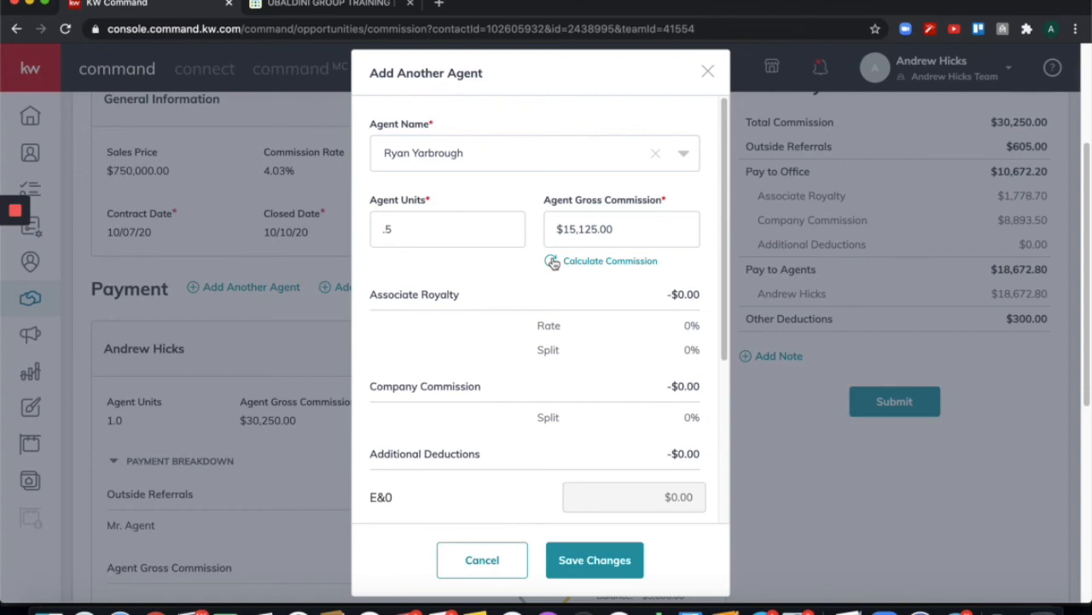
Save the second agent so Pay to Agents lists them receiving $11,192.50.
left_click(600, 560)
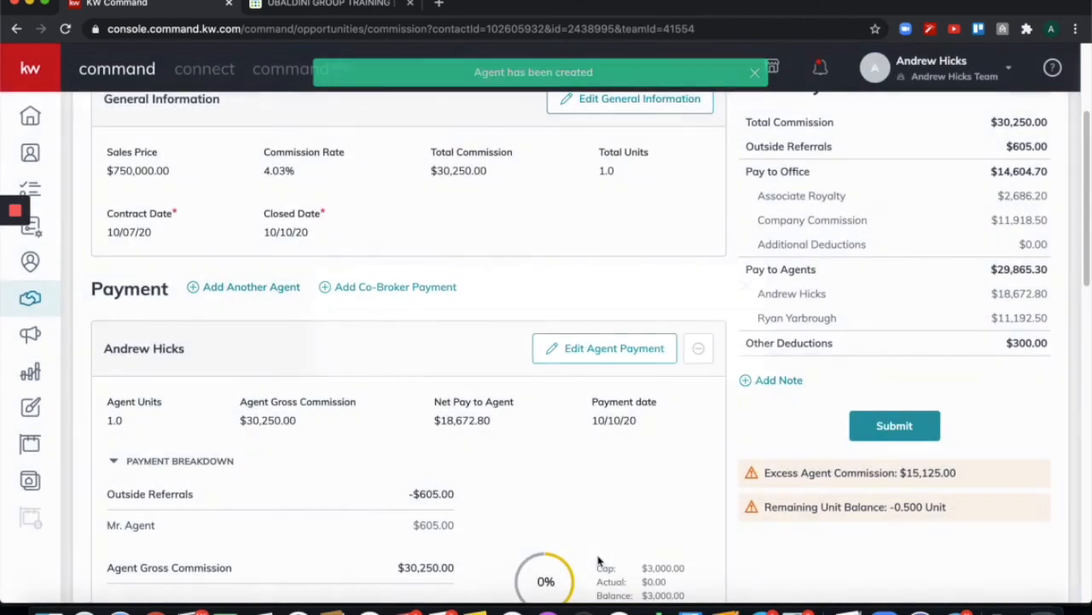
scroll(666, 445, "down", 2)
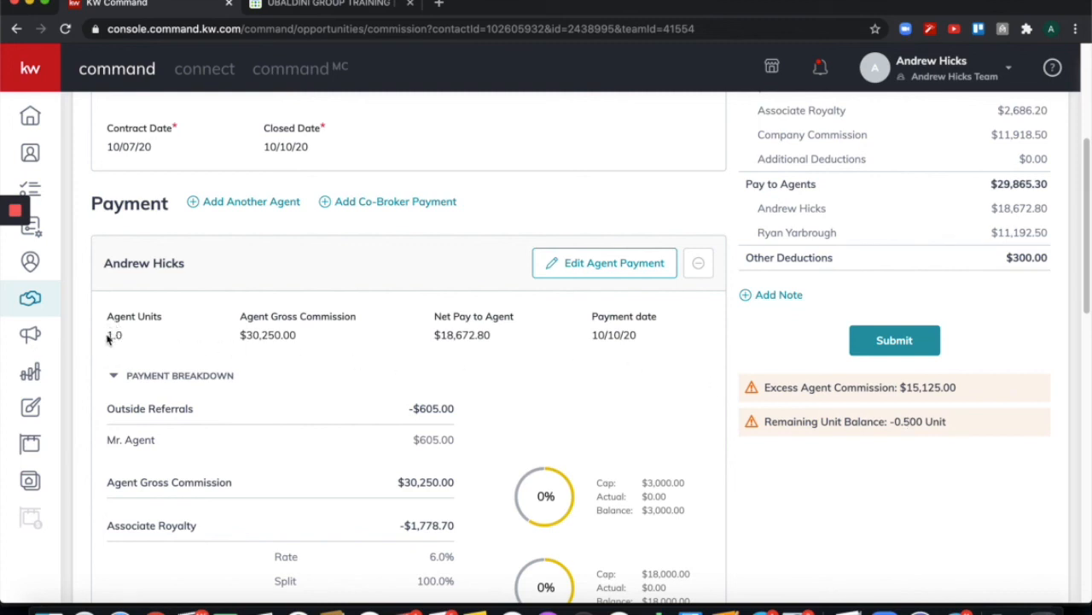
Change the first agent's units from 1 to 0.5, recalculate to $15,125.00 gross, and save.
left_click(571, 270)
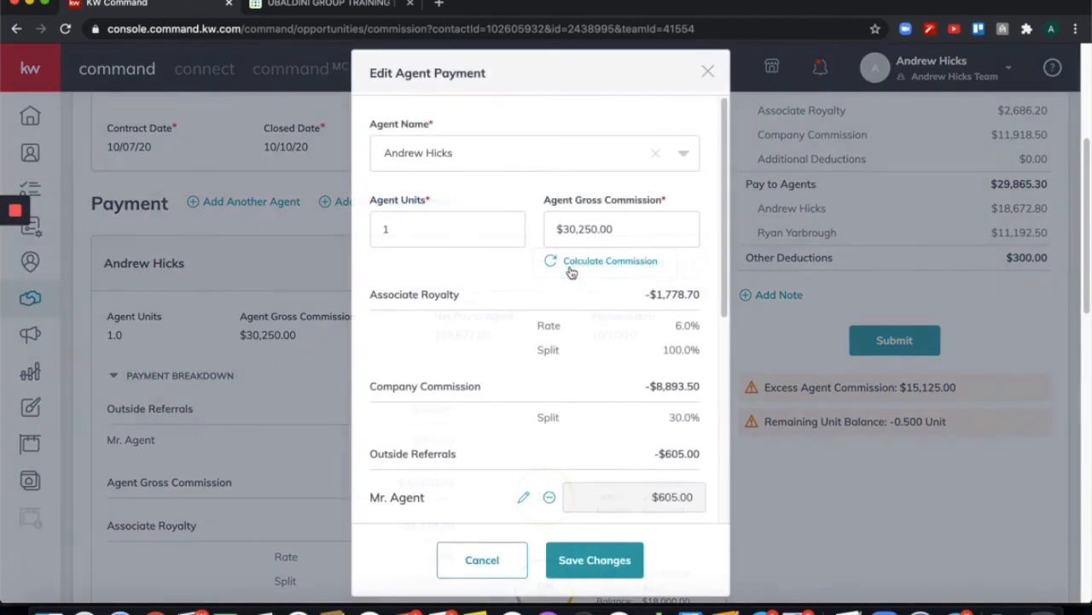
left_click(422, 234)
left_click_drag(422, 234, 369, 243)
type(".5")
left_click(500, 194)
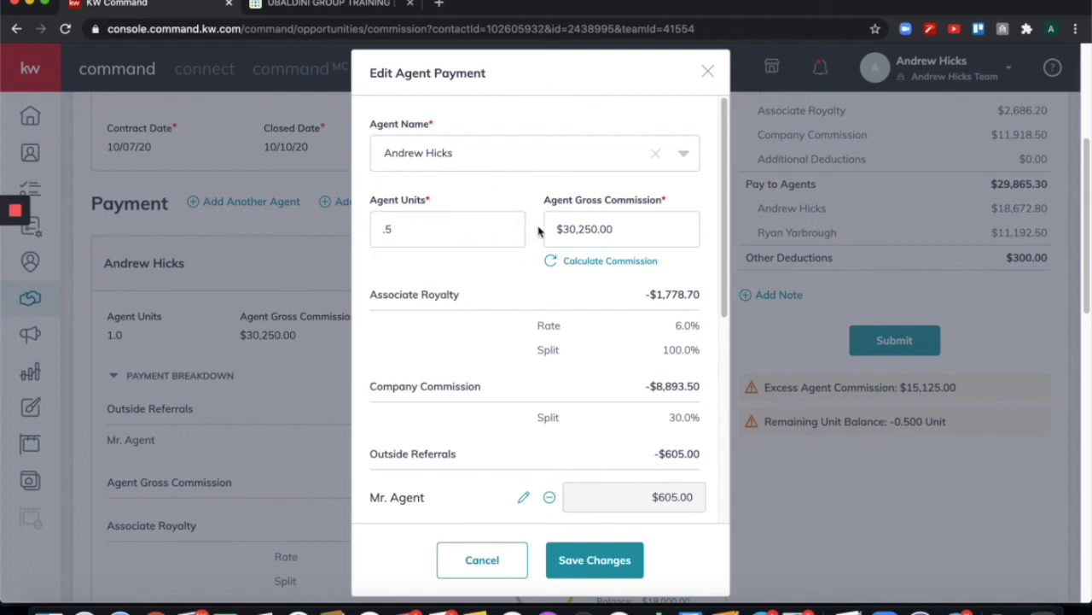
left_click(563, 267)
left_click(613, 560)
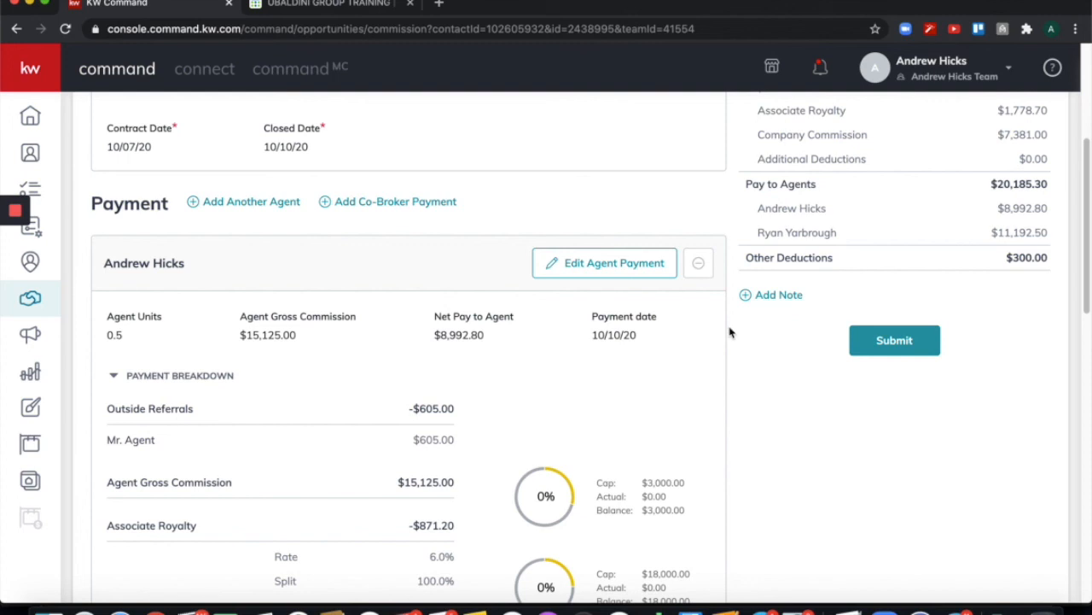
scroll(730, 332, "up", 2)
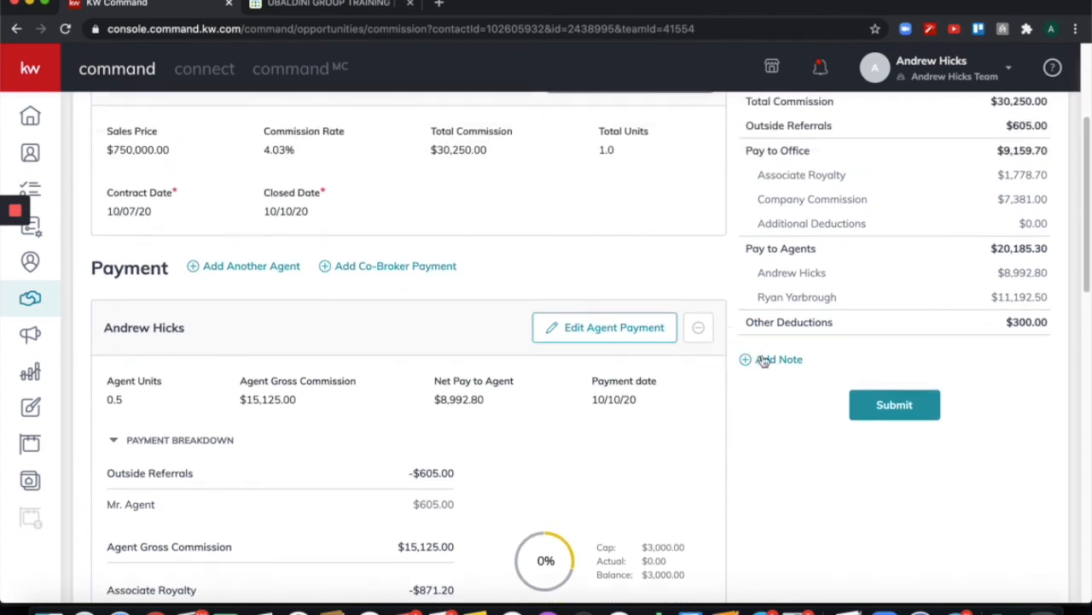
scroll(746, 371, "up", 1)
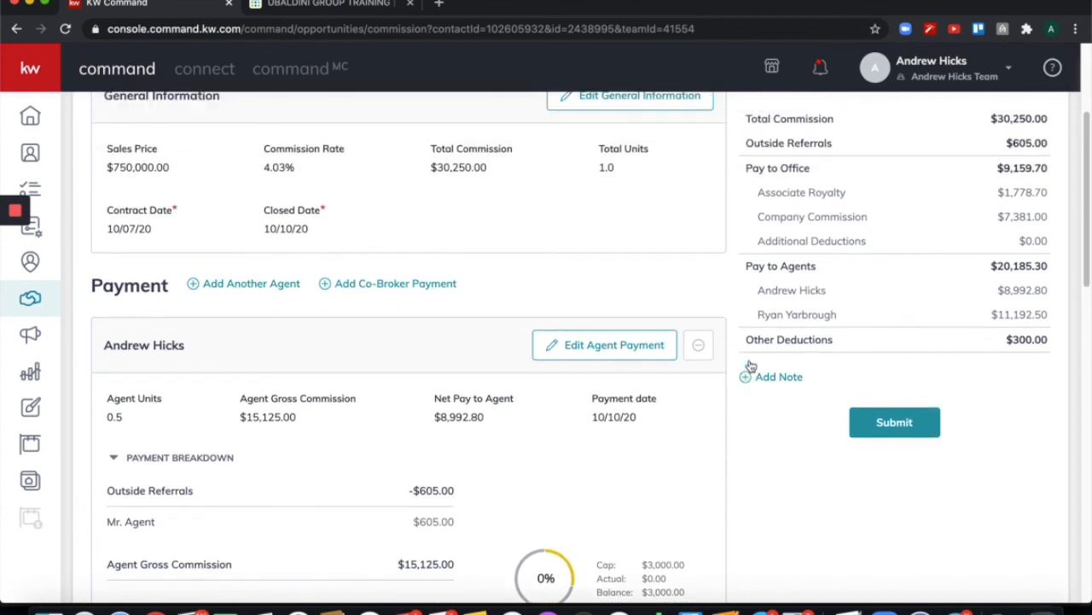
scroll(736, 384, "up", 3)
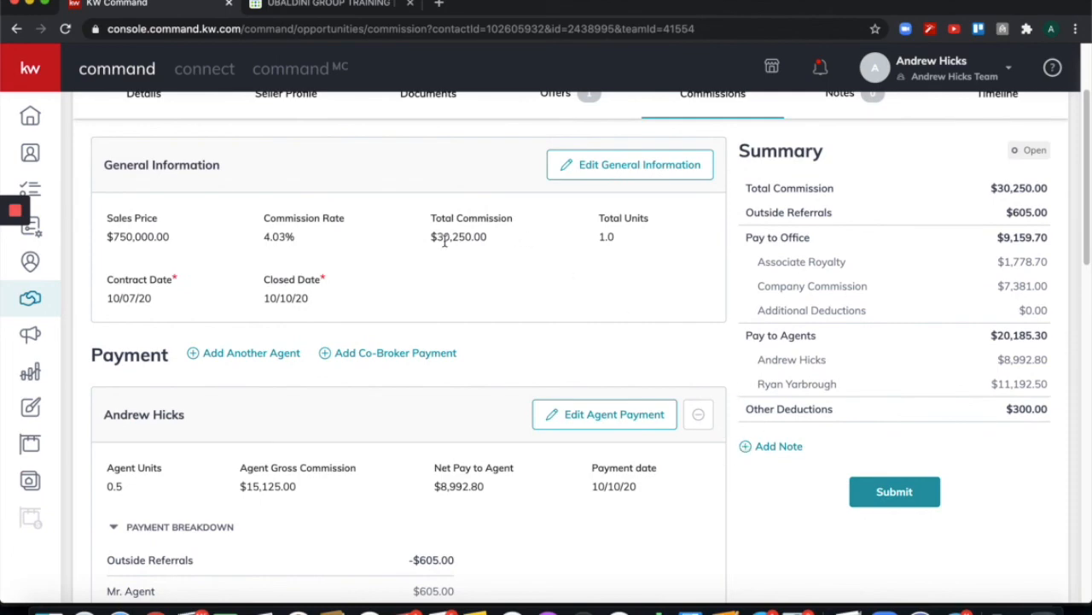
Write the two-line note '$250 is the MLS fee' / 'happy wednesday' and save it.
left_click(749, 449)
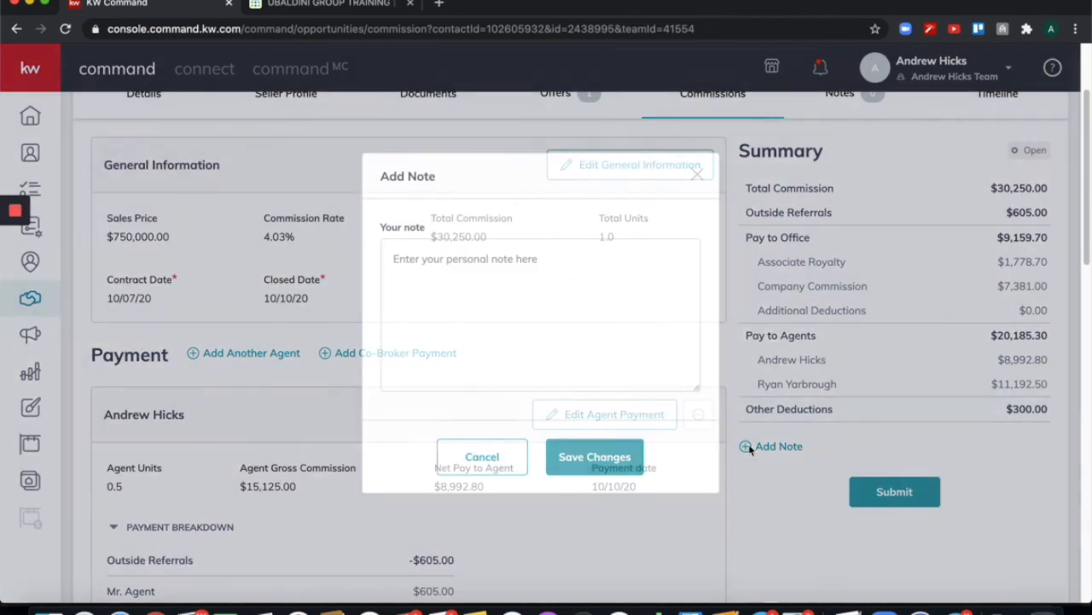
type("$250 is the MLS fee")
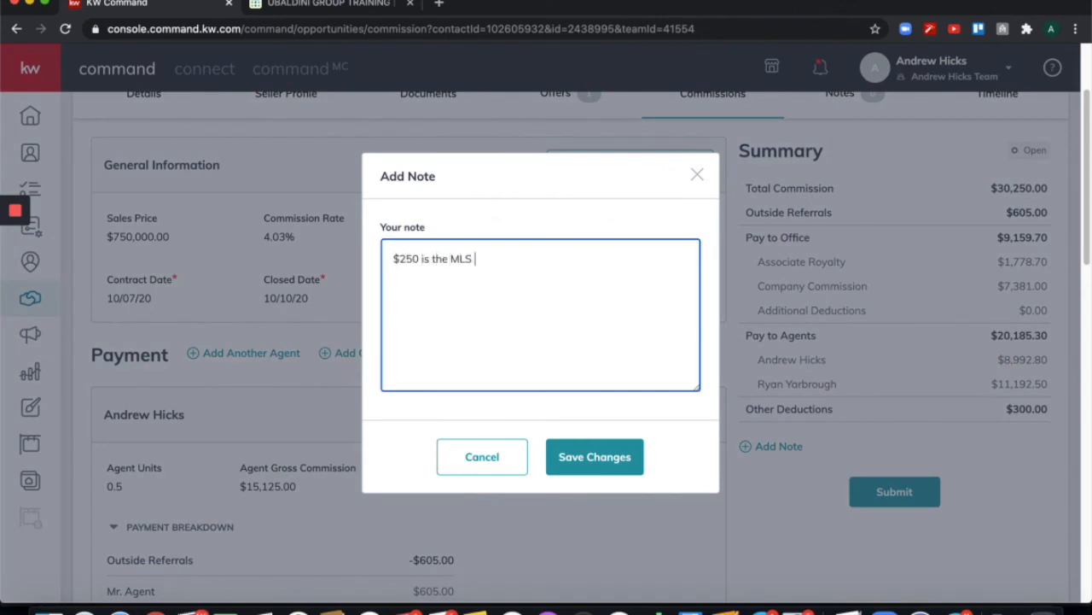
key("Return")
type("happy wednesday")
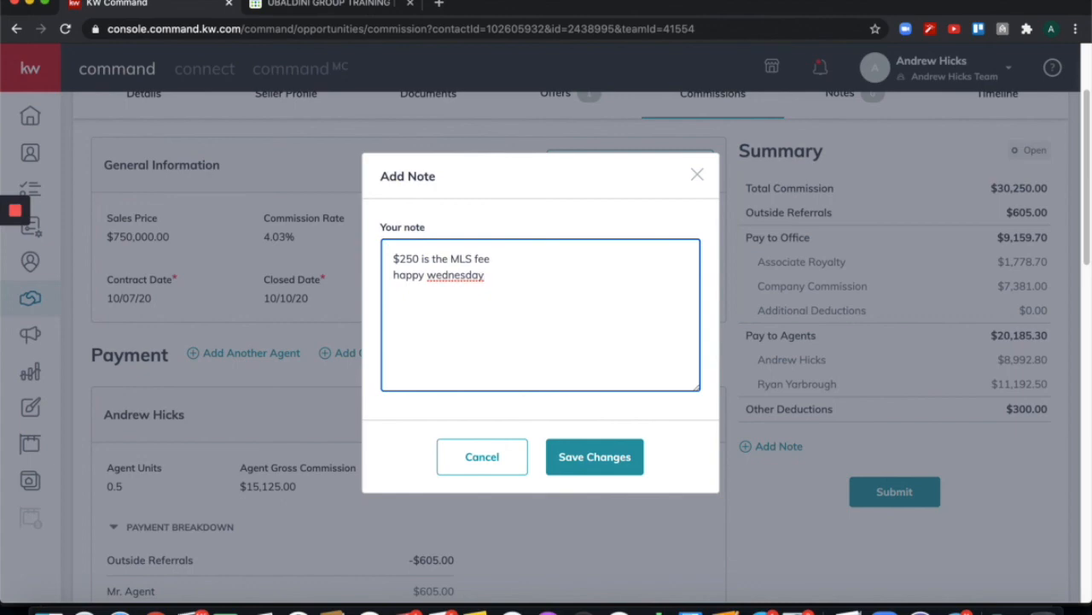
left_click(595, 458)
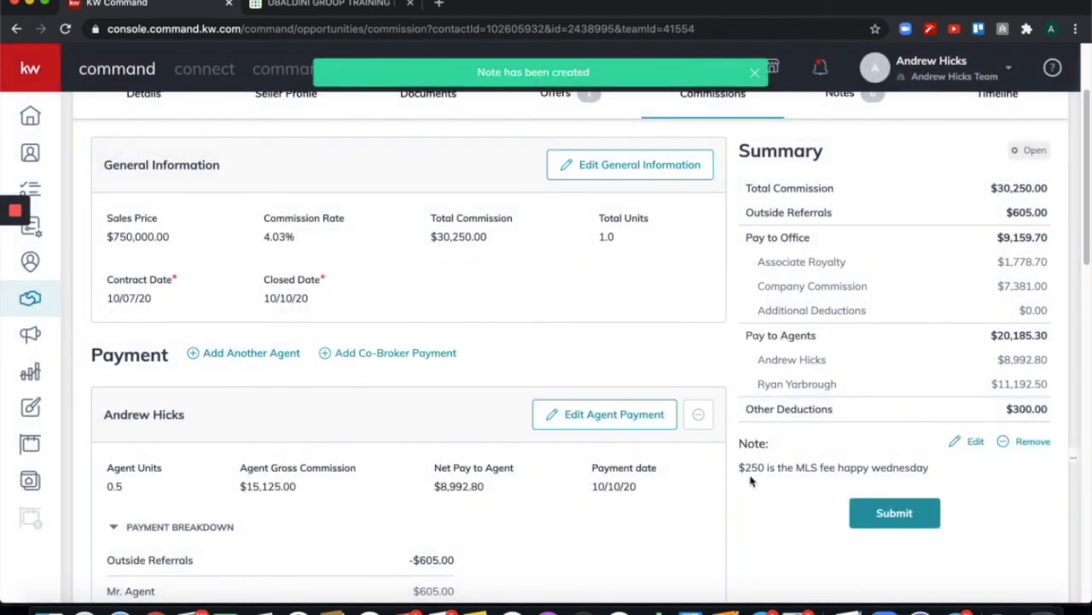
left_click_drag(739, 467, 931, 461)
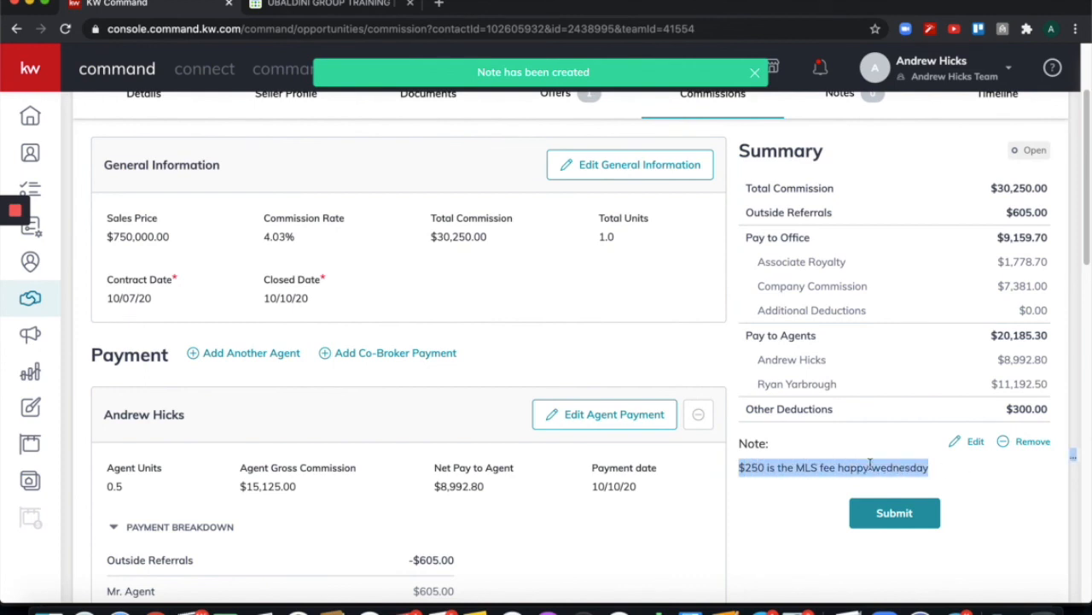
left_click(821, 466)
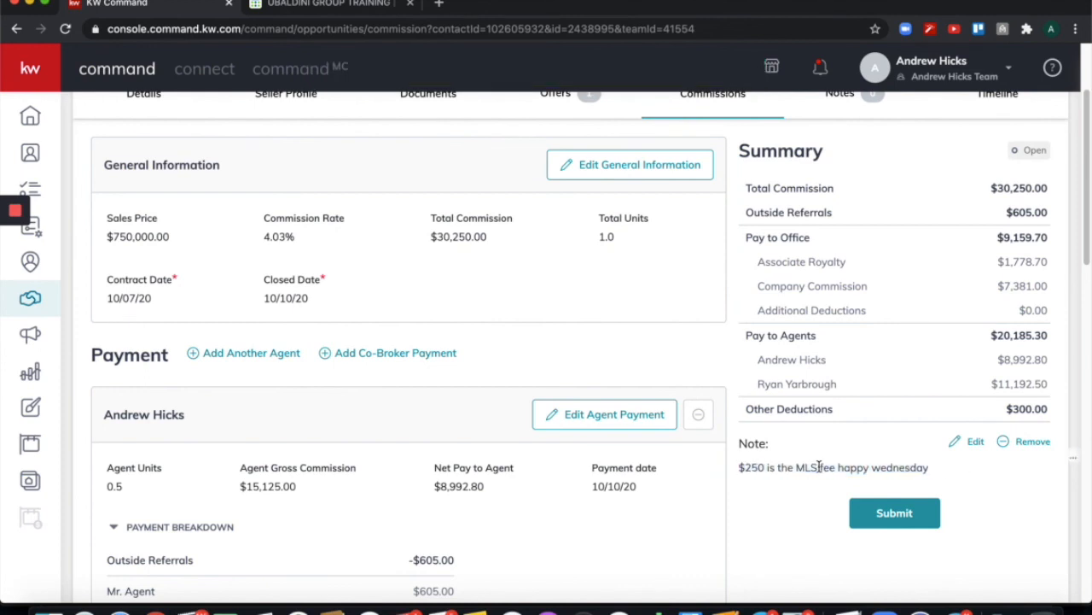